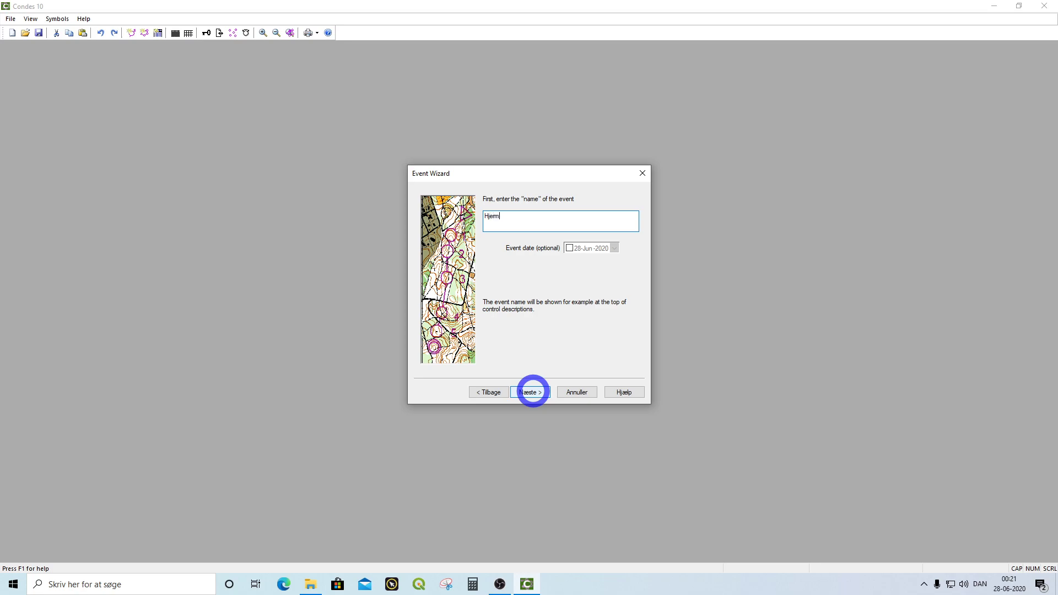
Name the event and its file "Hjermind demo", choosing Foot Orienteering and one map with one scale and one map file
type("d demo")
left_click(529, 392)
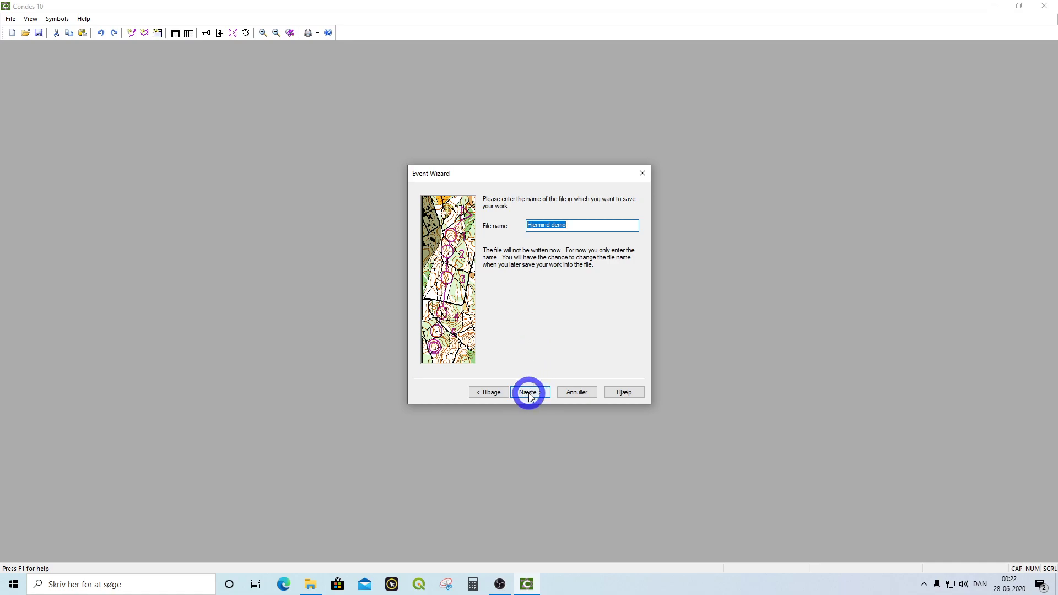
left_click(529, 393)
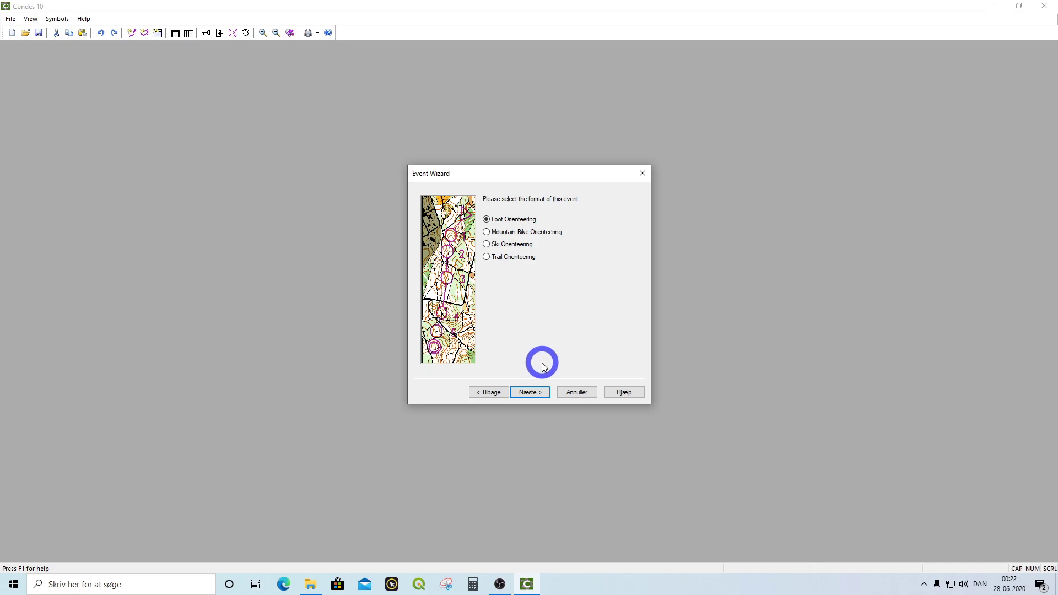
left_click(529, 392)
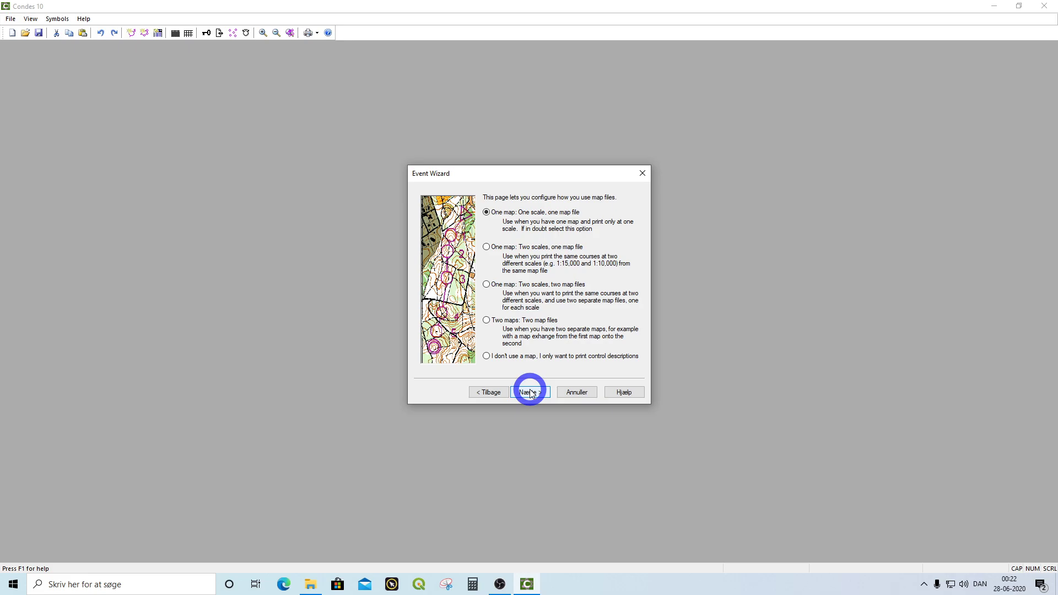
left_click(530, 392)
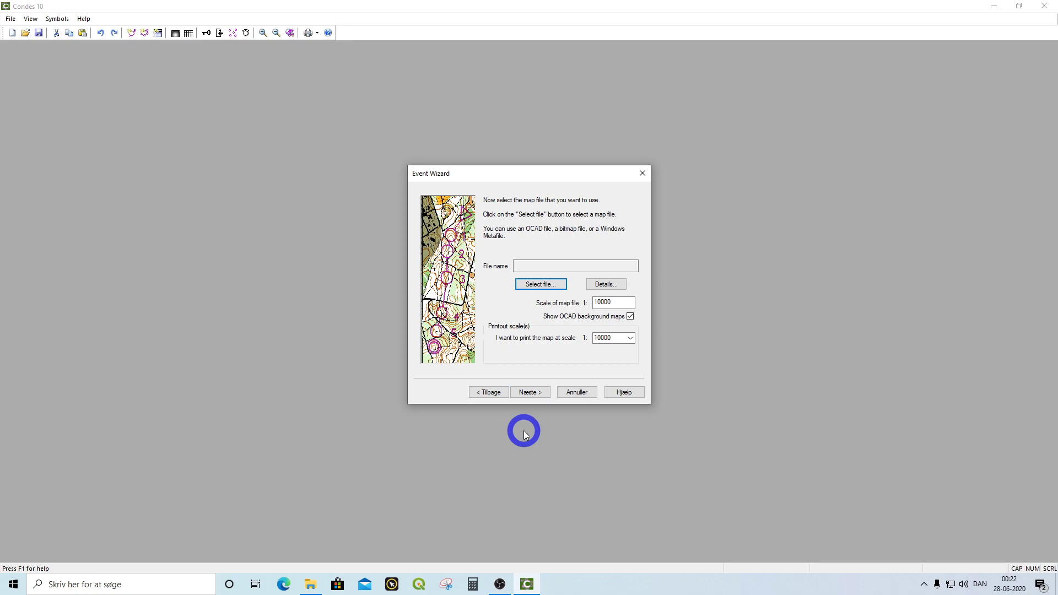
Use Hjermind Egekrat 202004.11.ocd from Documents\Tutorials as the event map with print scale 1:10000, and finish the event setup
left_click(535, 286)
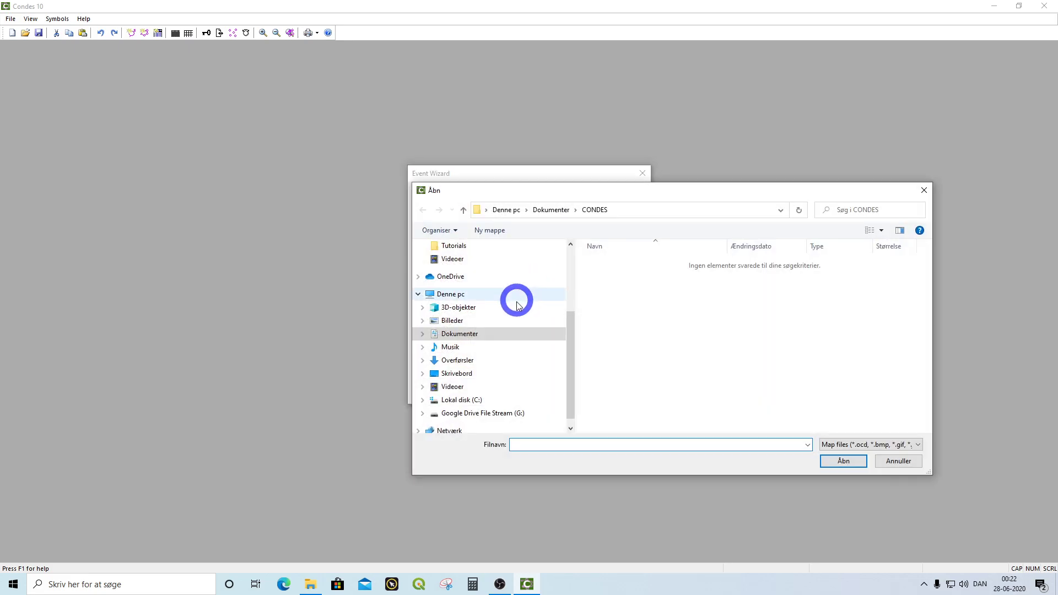
left_click(422, 334)
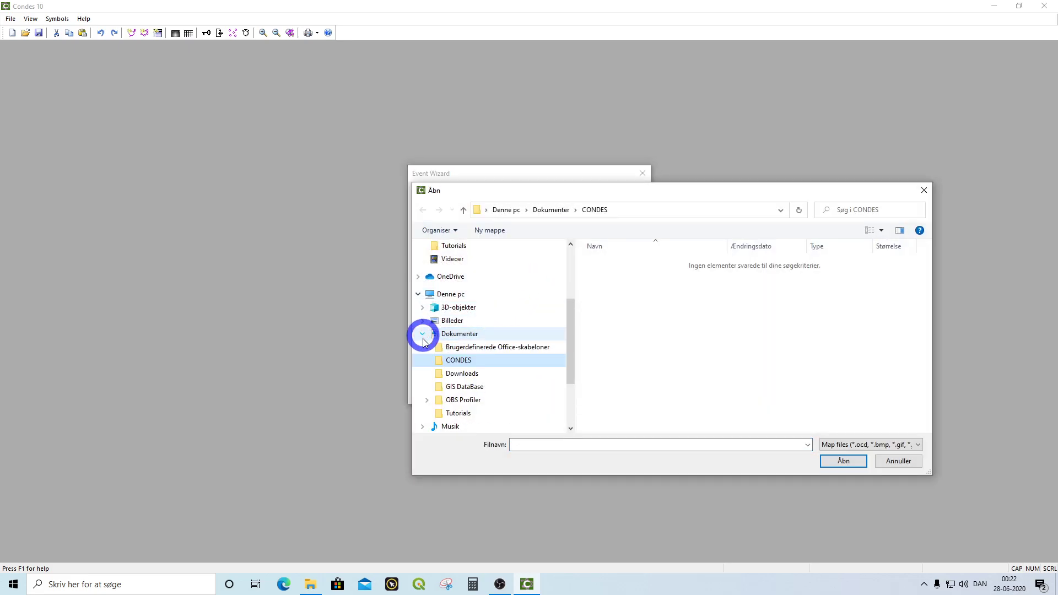
left_click(449, 413)
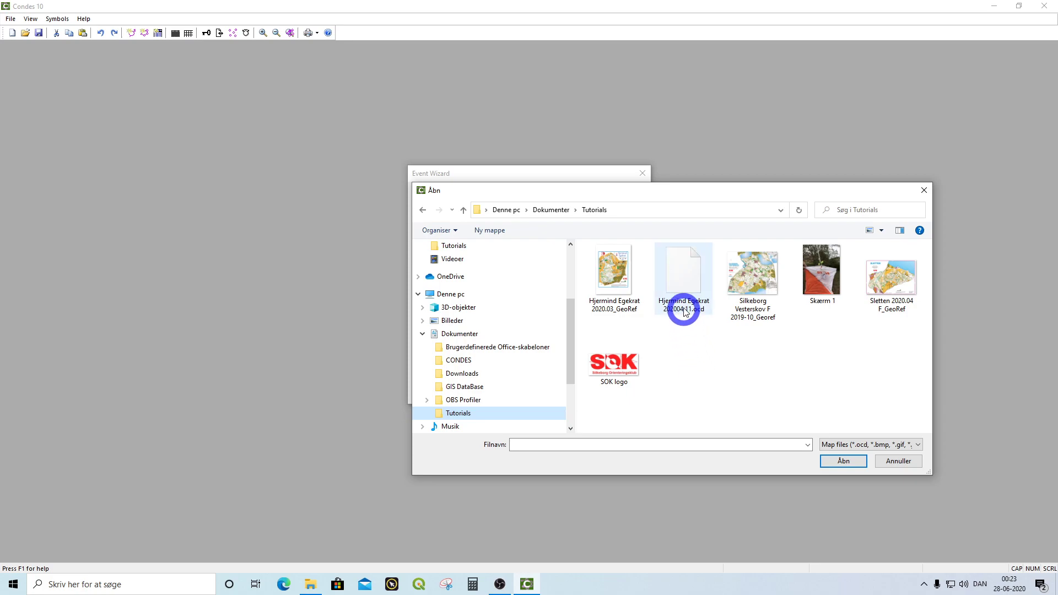
left_click(681, 281)
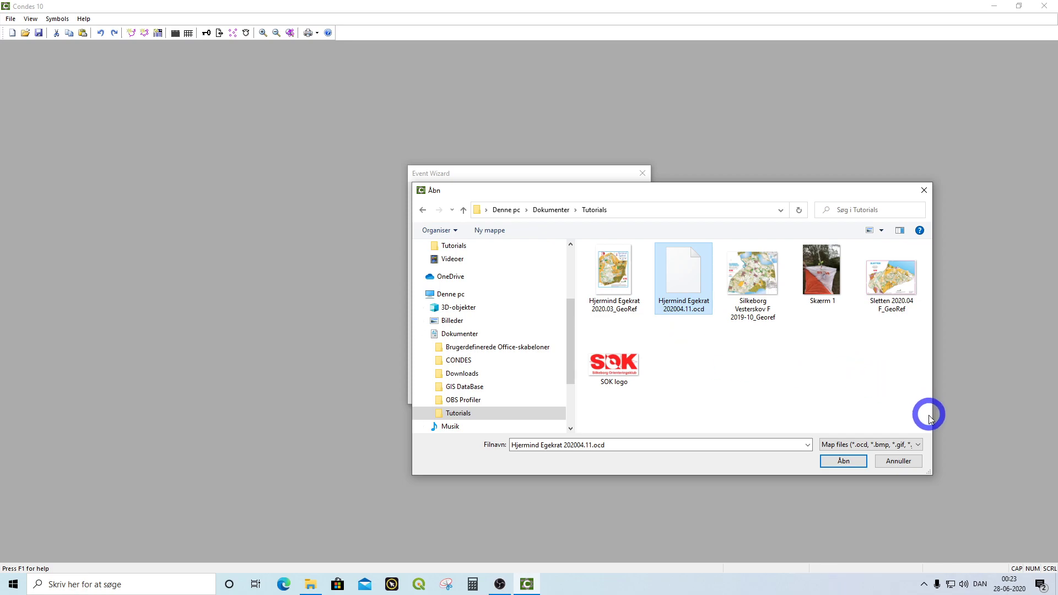
left_click(918, 445)
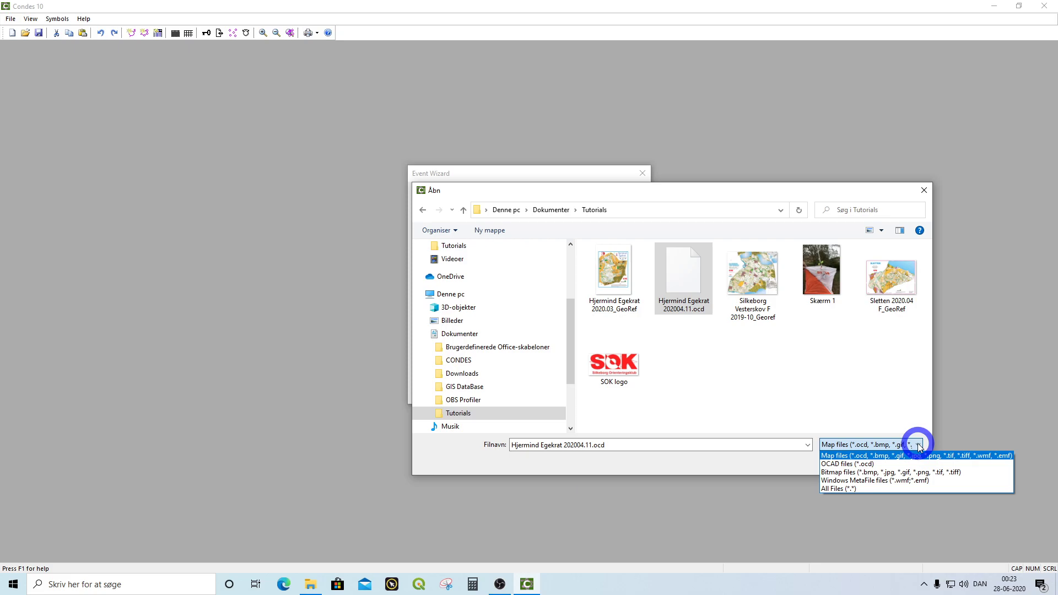
left_click(683, 274)
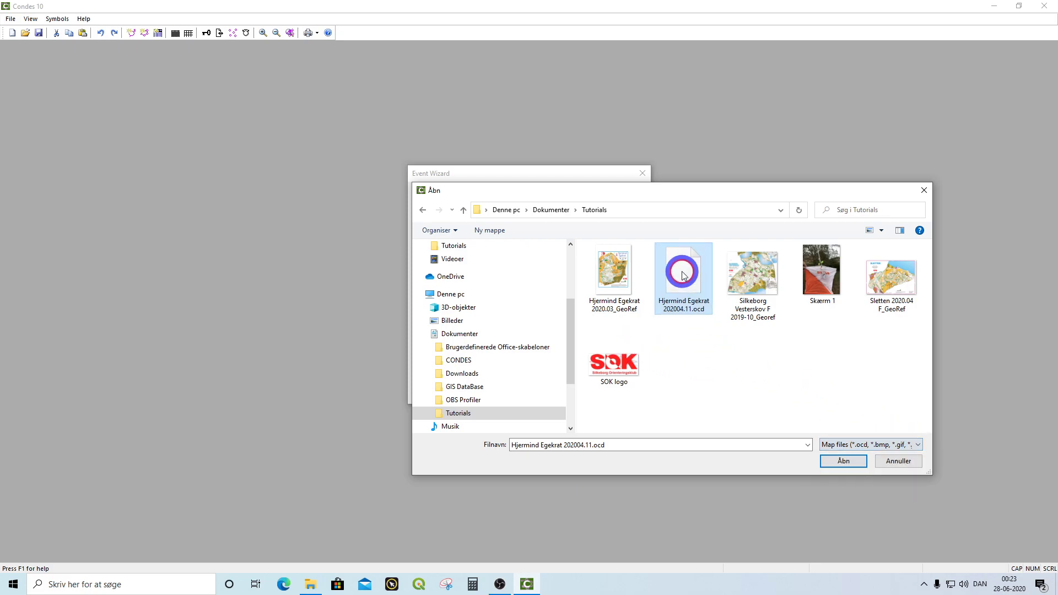
left_click(843, 463)
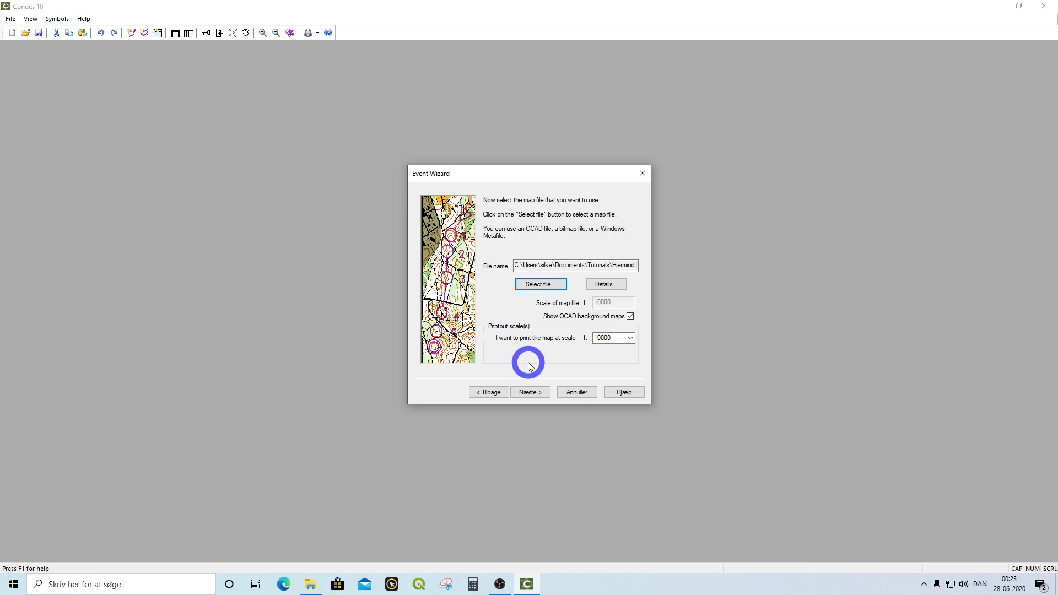
left_click(526, 395)
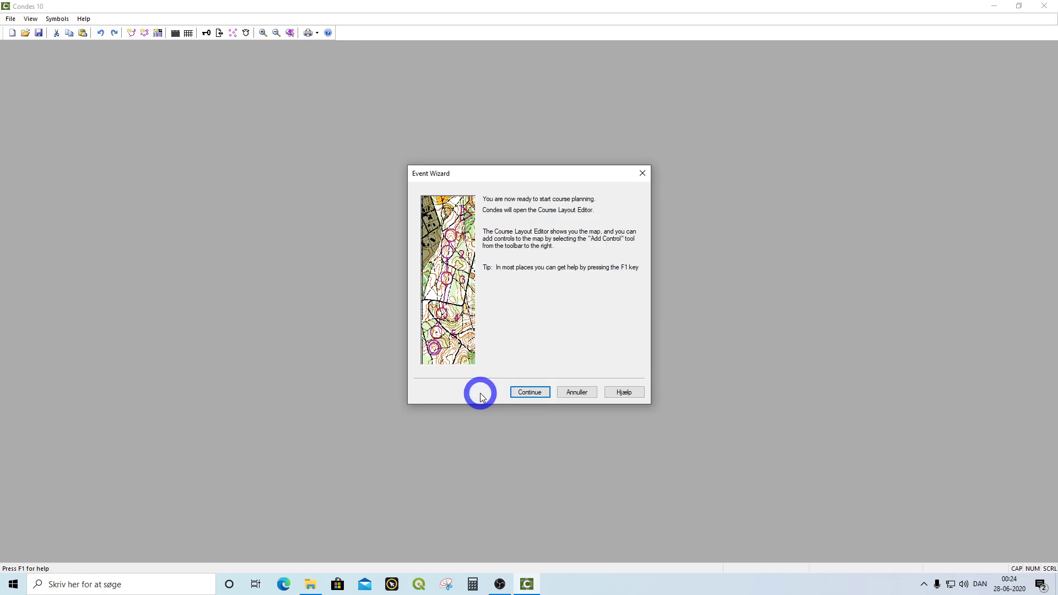
left_click(530, 393)
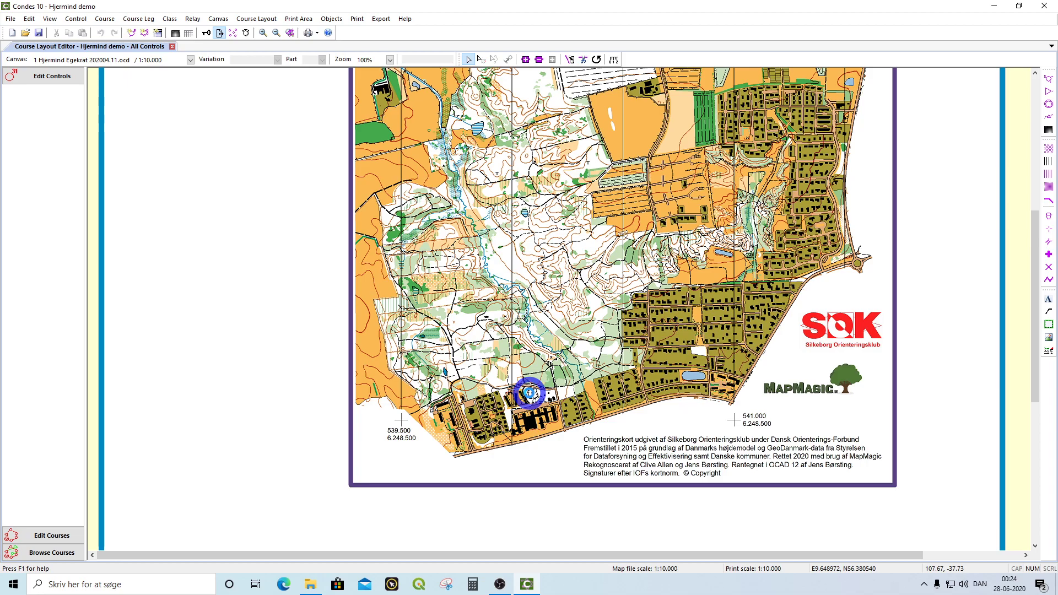
Look over the whole Hjermind Egekrat map, examine its forest area in detail and check the available zoom levels
scroll(530, 393, "up", 3)
scroll(529, 393, "up", 6)
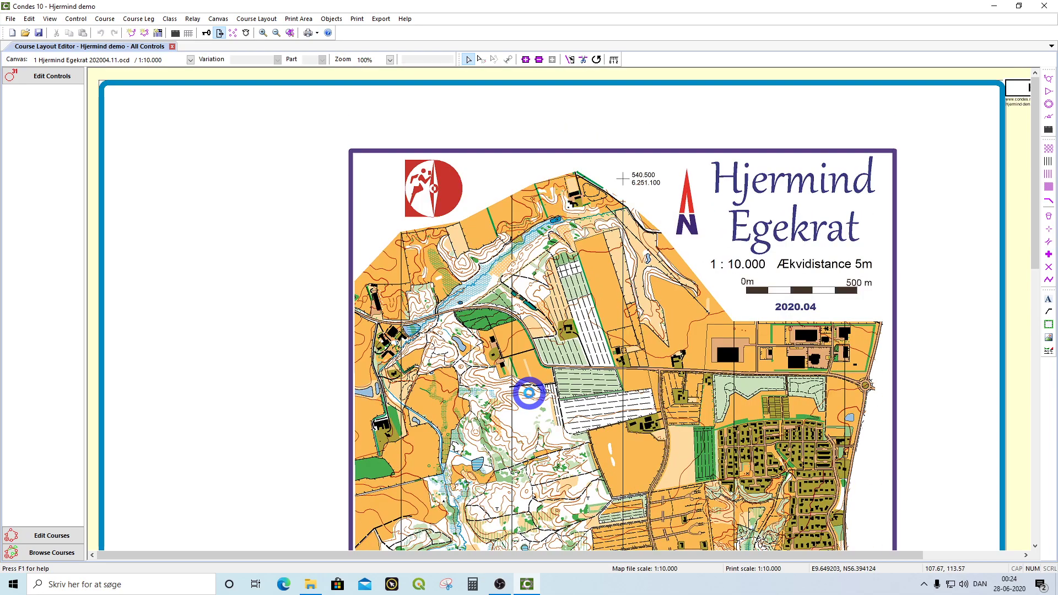
scroll(529, 392, "down", 5)
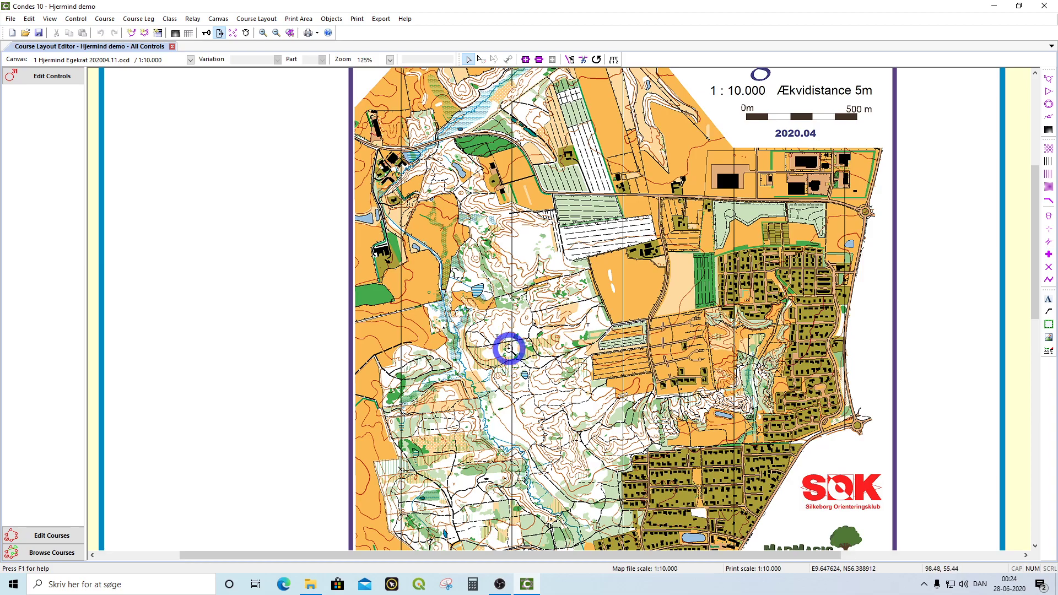
scroll(509, 349, "up", 4)
scroll(508, 348, "up", 2)
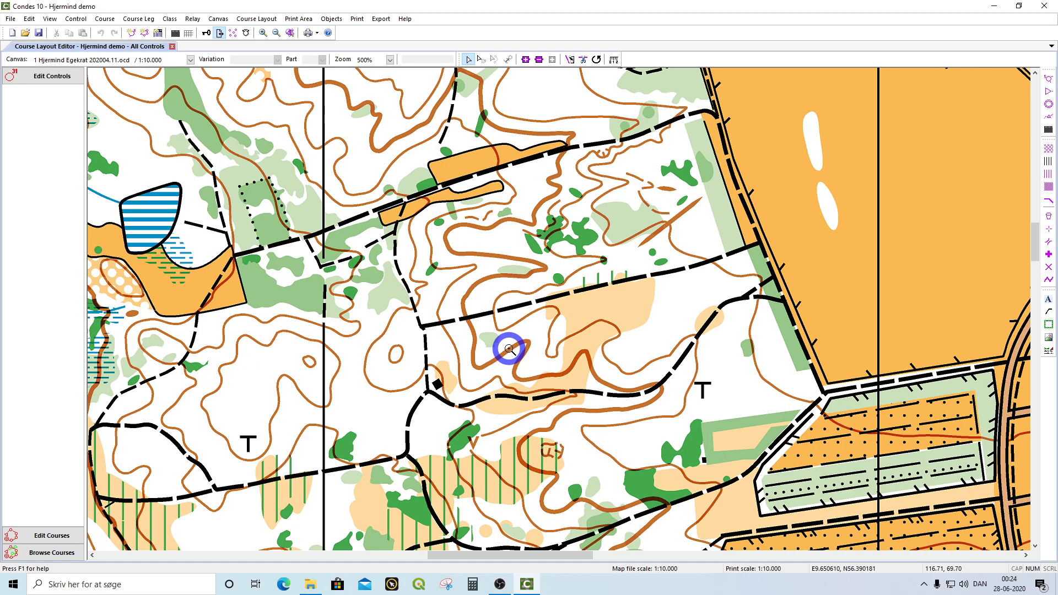
scroll(509, 348, "down", 7)
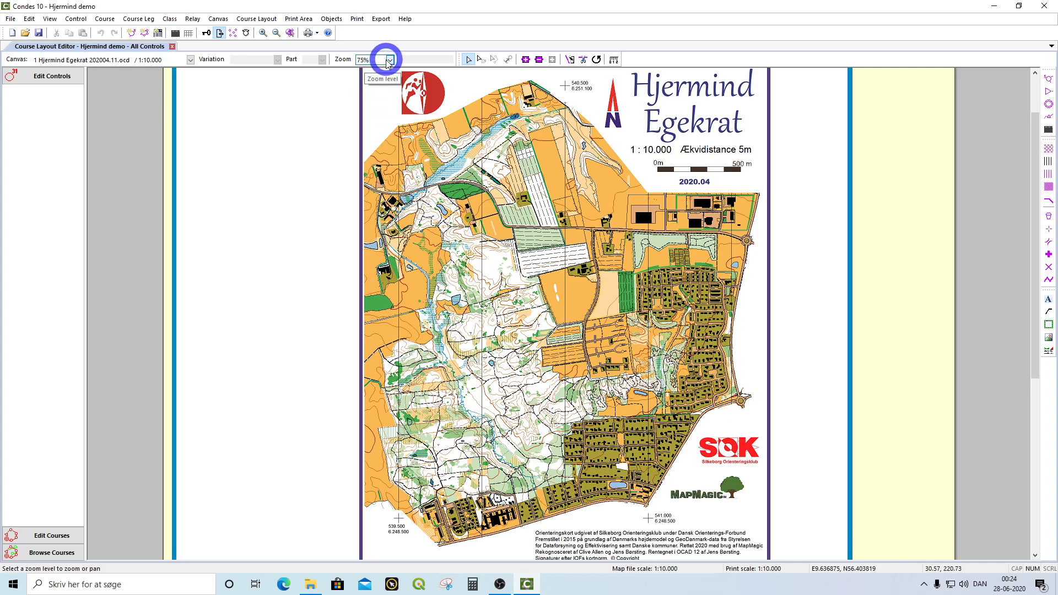
left_click(389, 60)
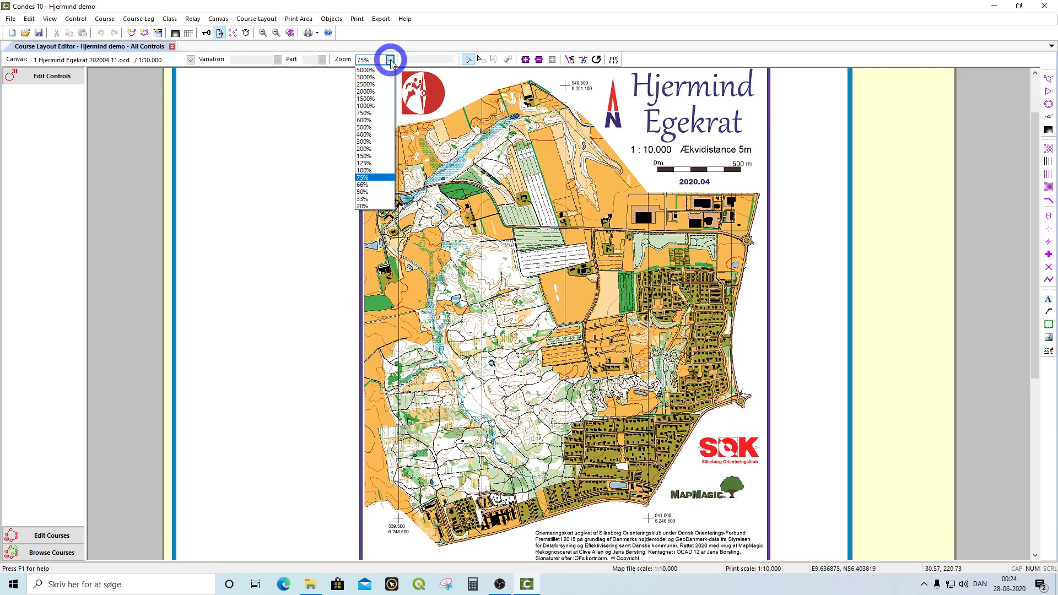
left_click(390, 60)
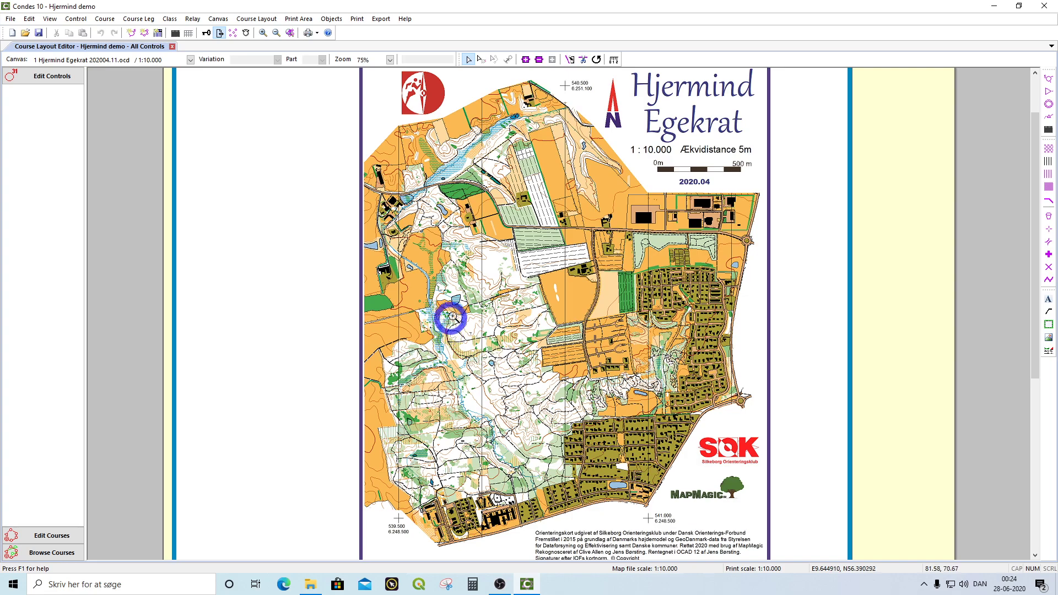
Place a start point on the path by the narrow clearings east of the pond, accepting the suggested code
scroll(473, 297, "up", 2)
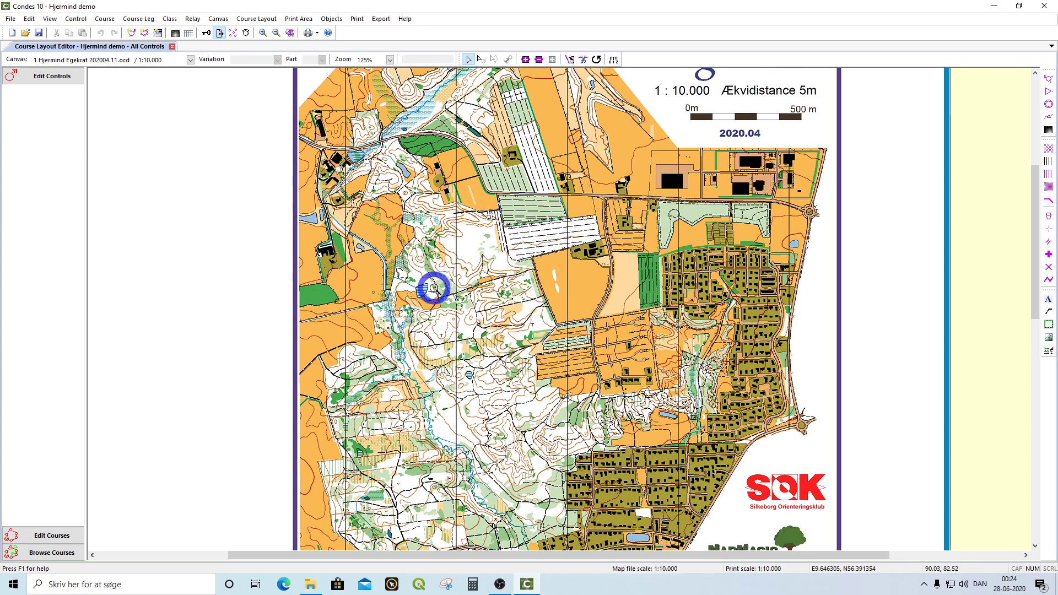
scroll(434, 287, "up", 1)
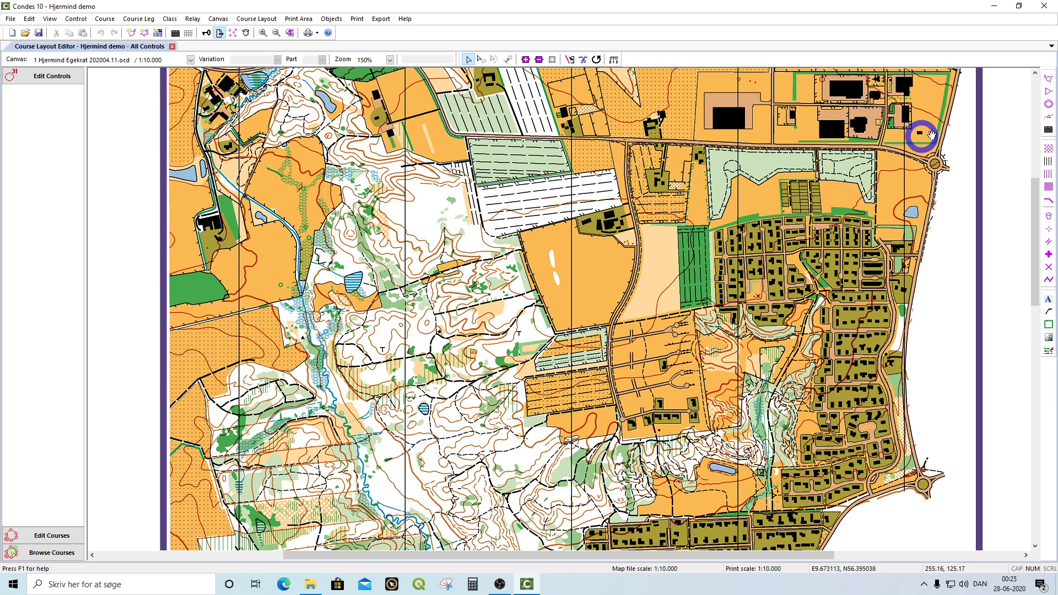
left_click(1048, 92)
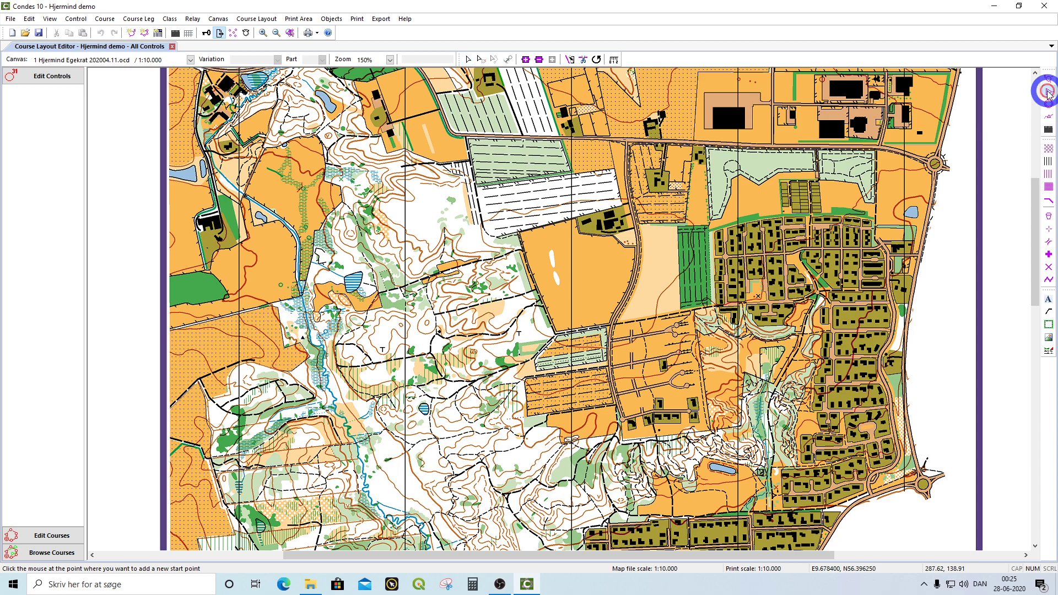
left_click(430, 279)
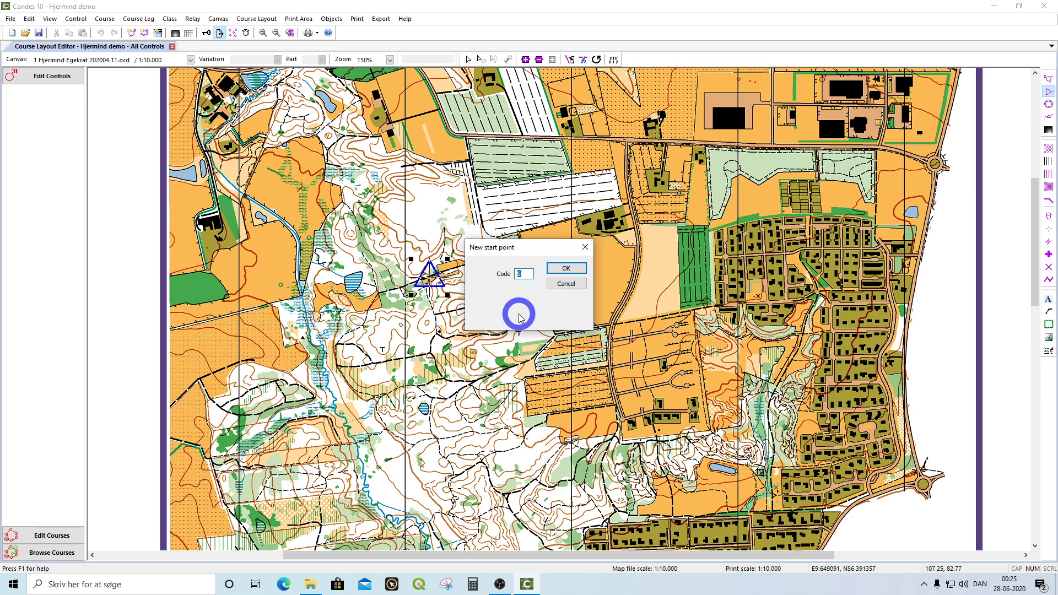
left_click(565, 270)
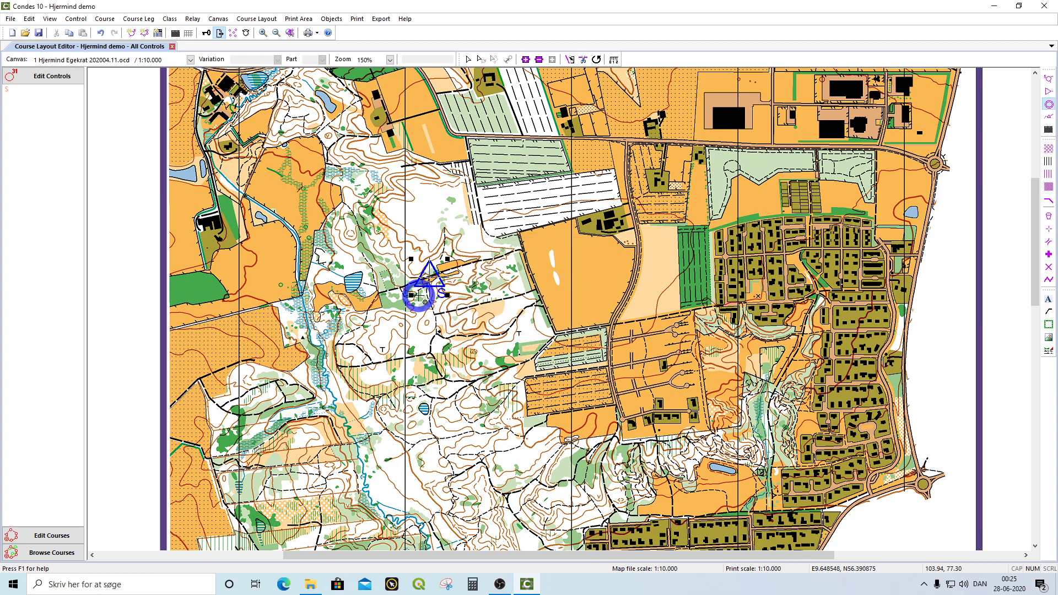
Place a finish point on the path at the clearing's edge, southwest of the start, accepting the suggested code
scroll(410, 297, "up", 1)
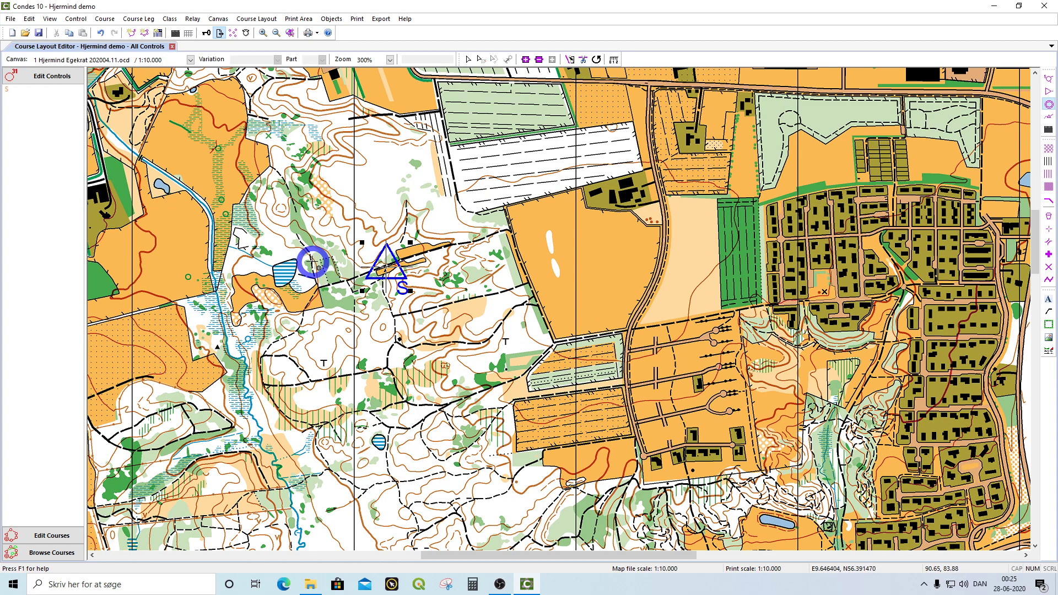
scroll(309, 262, "up", 1)
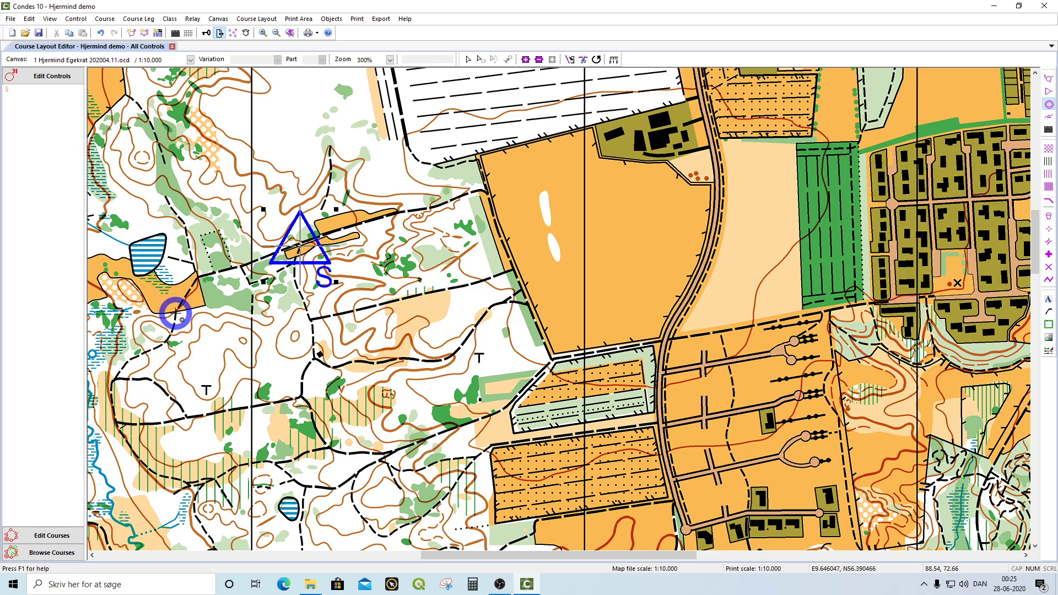
left_click(175, 313)
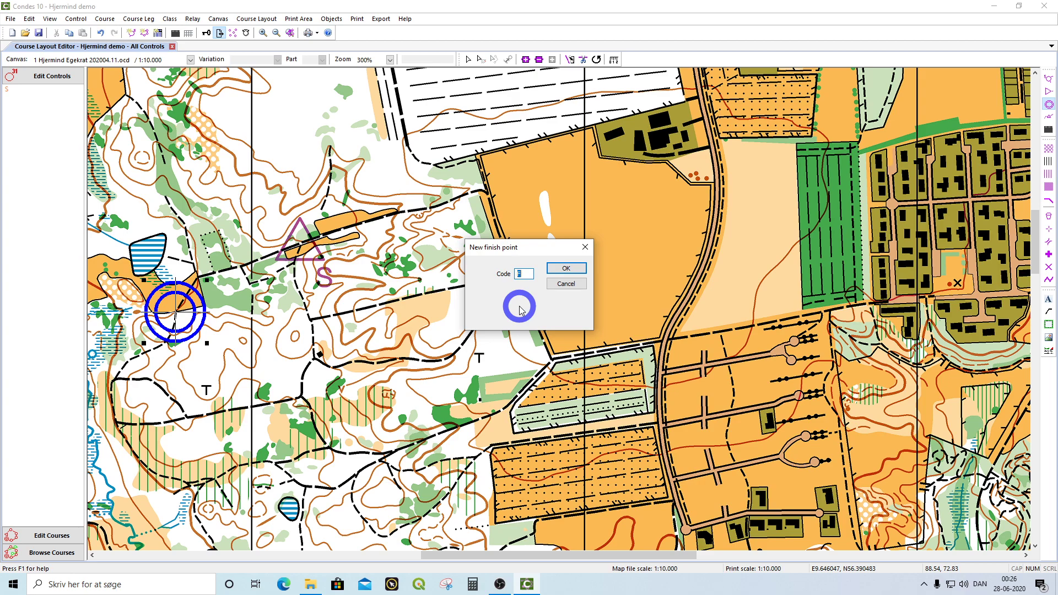
left_click(567, 270)
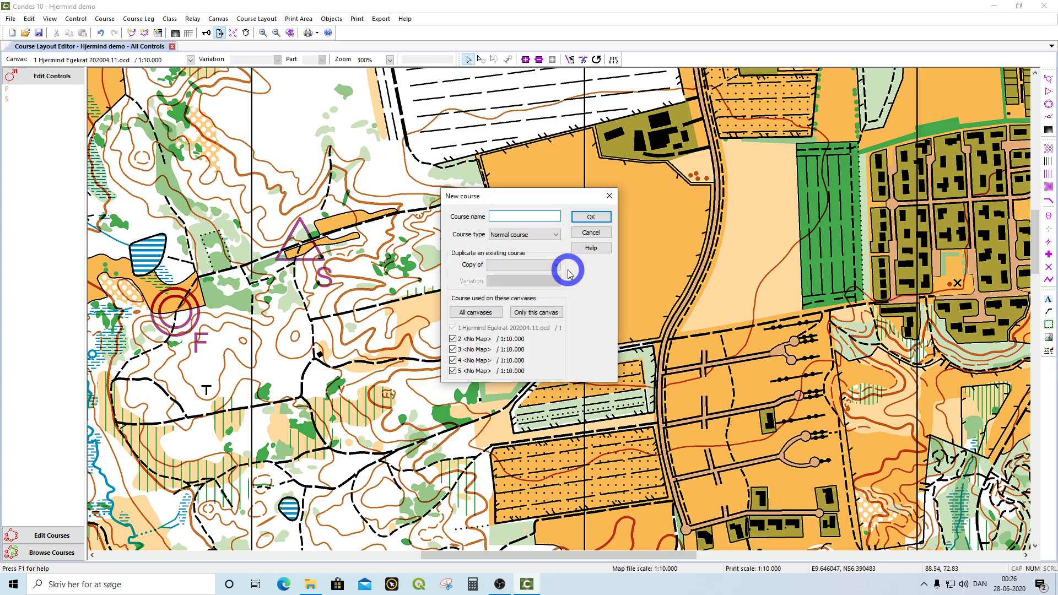
Create a new course named "Course 1" of type Normal course
type("Course 1")
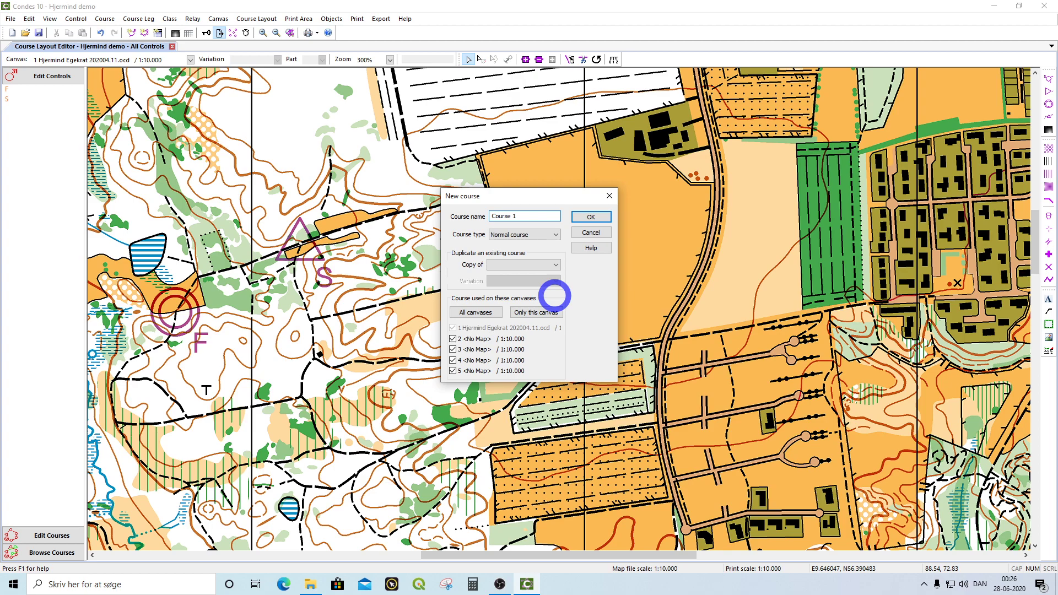
left_click(557, 236)
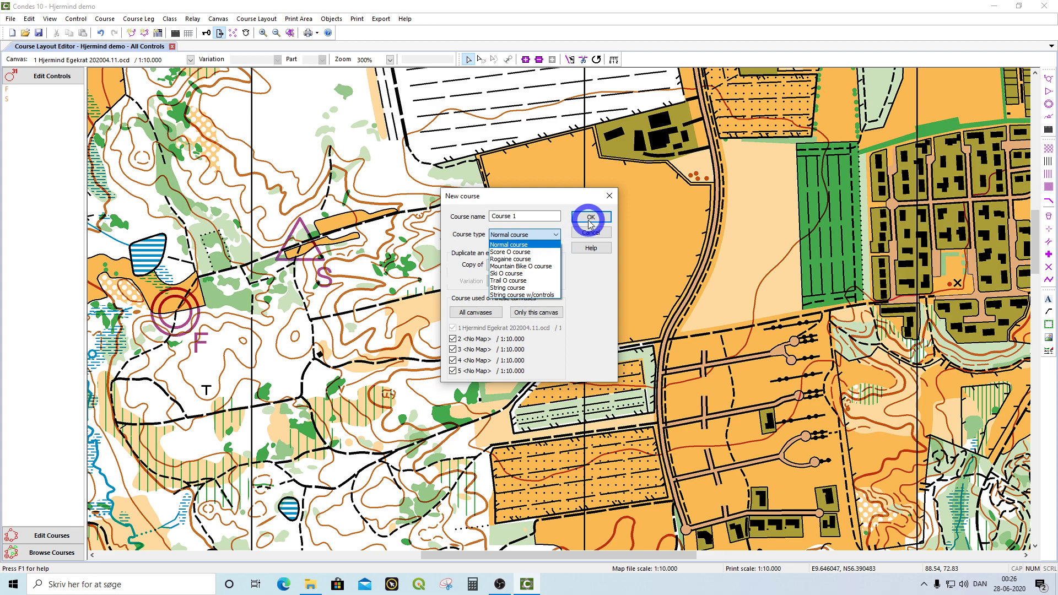
left_click(547, 234)
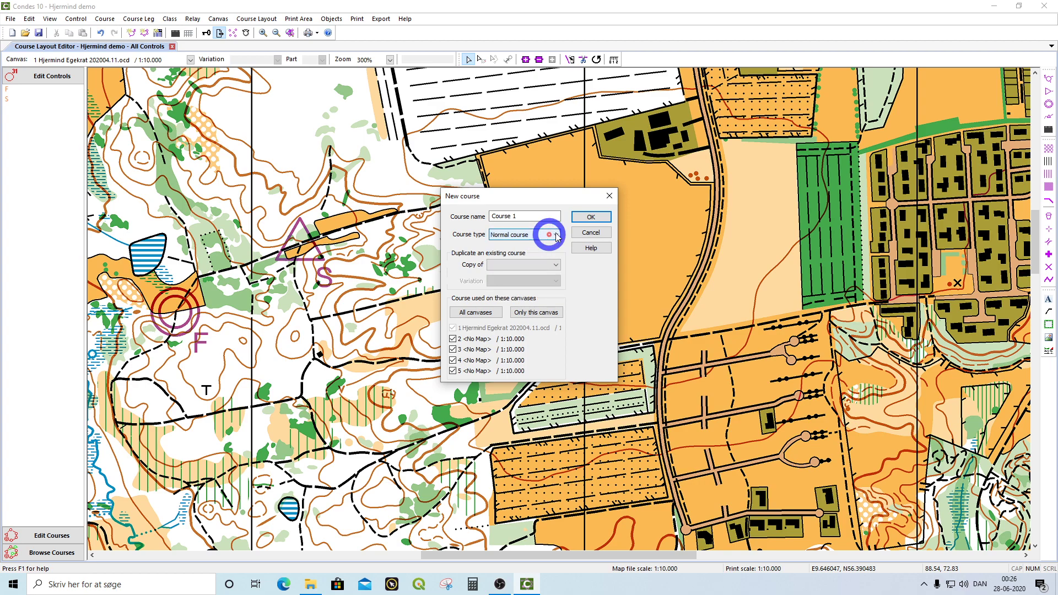
left_click(590, 217)
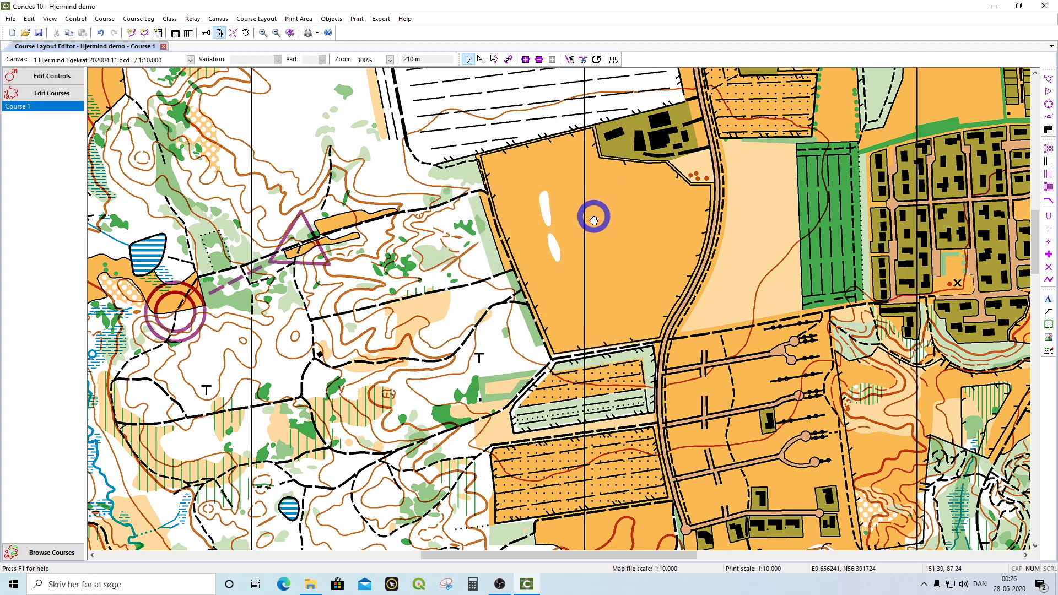
Add controls 31 and 32 to the course, in the re-entrant east of the start and on the T-marked feature southeast of it, accepting the suggested codes
left_click_drag(271, 331, 521, 350)
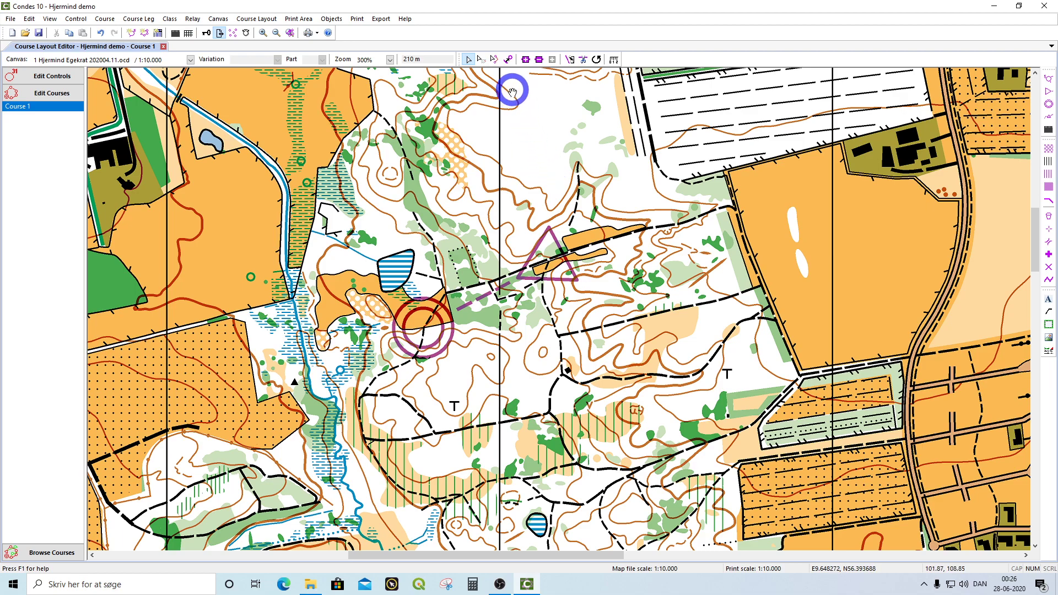
left_click(508, 60)
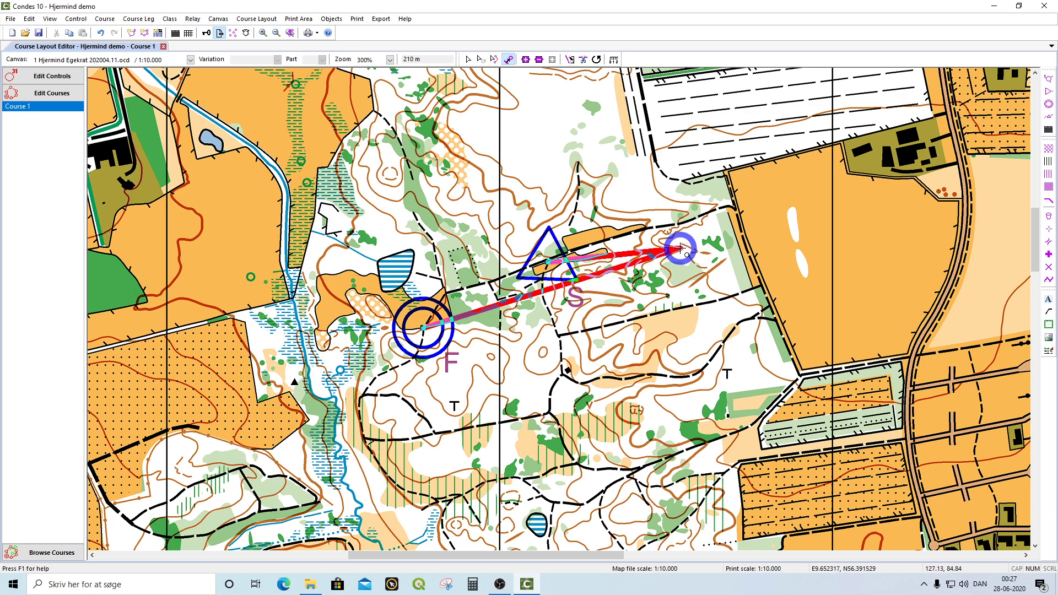
left_click(682, 249)
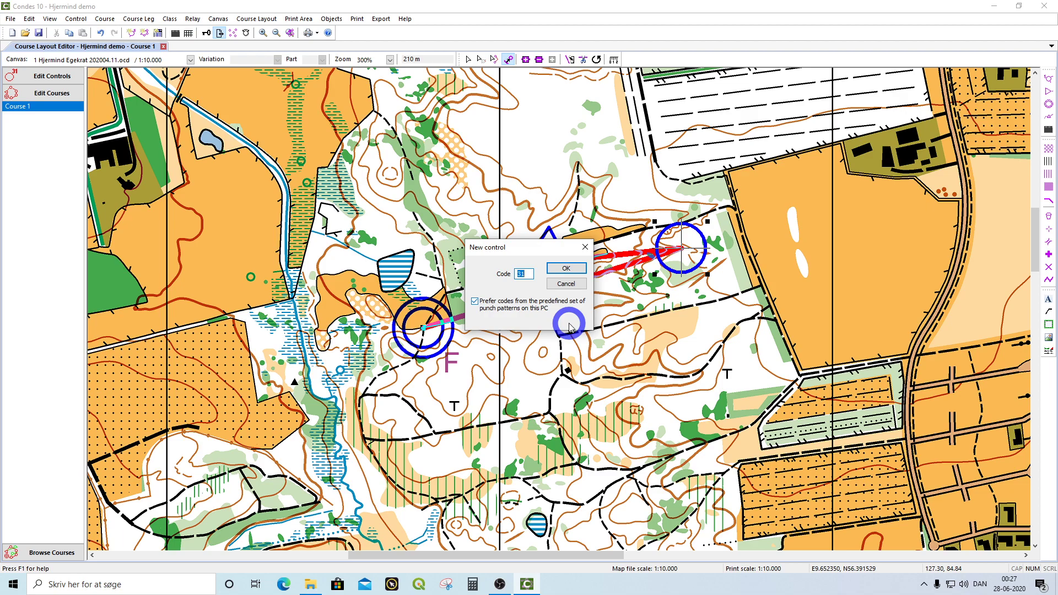
left_click(571, 269)
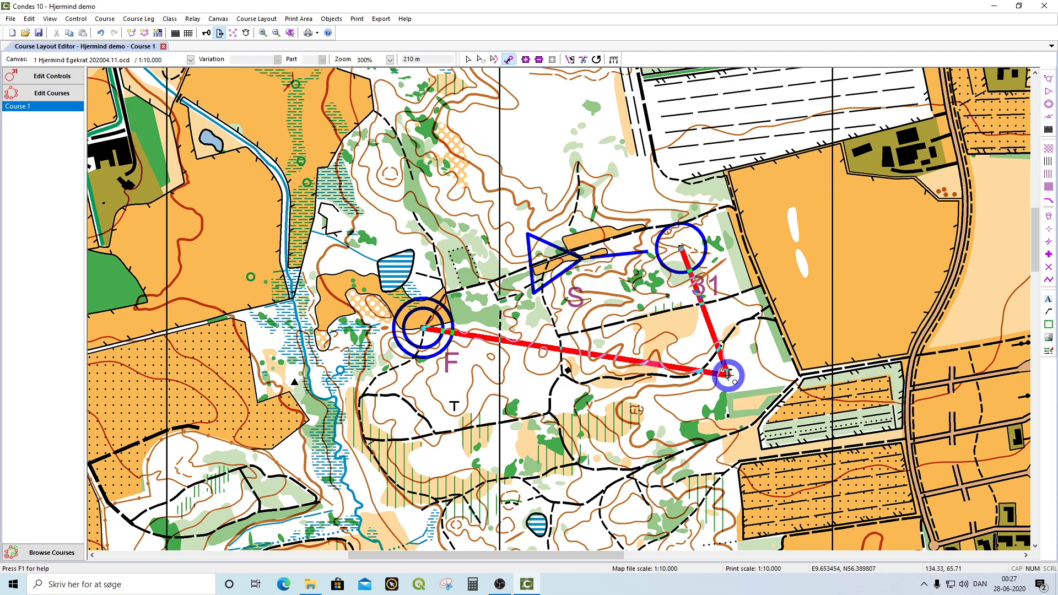
left_click(728, 375)
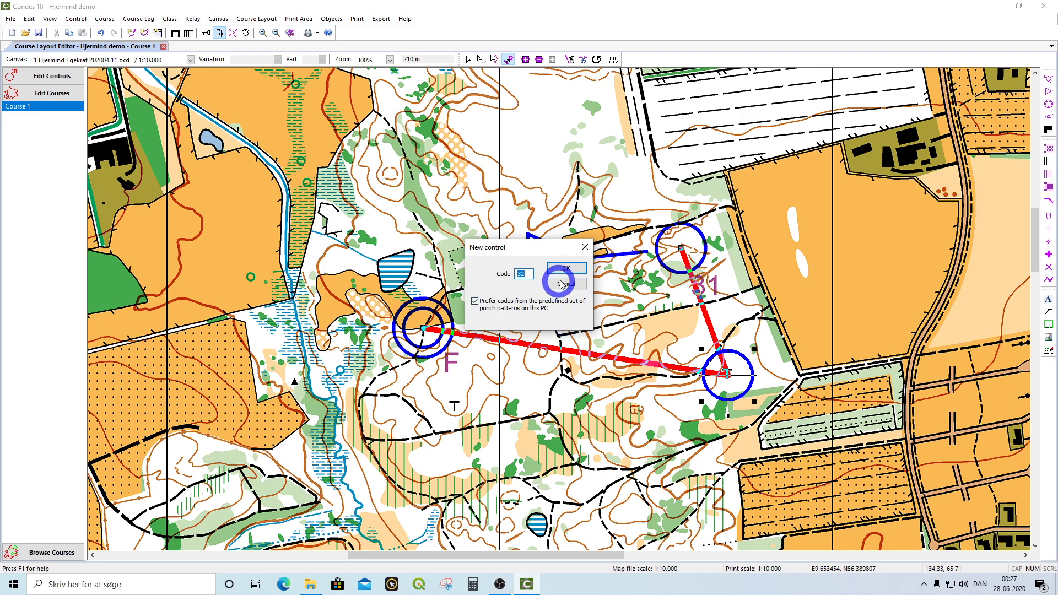
left_click(573, 269)
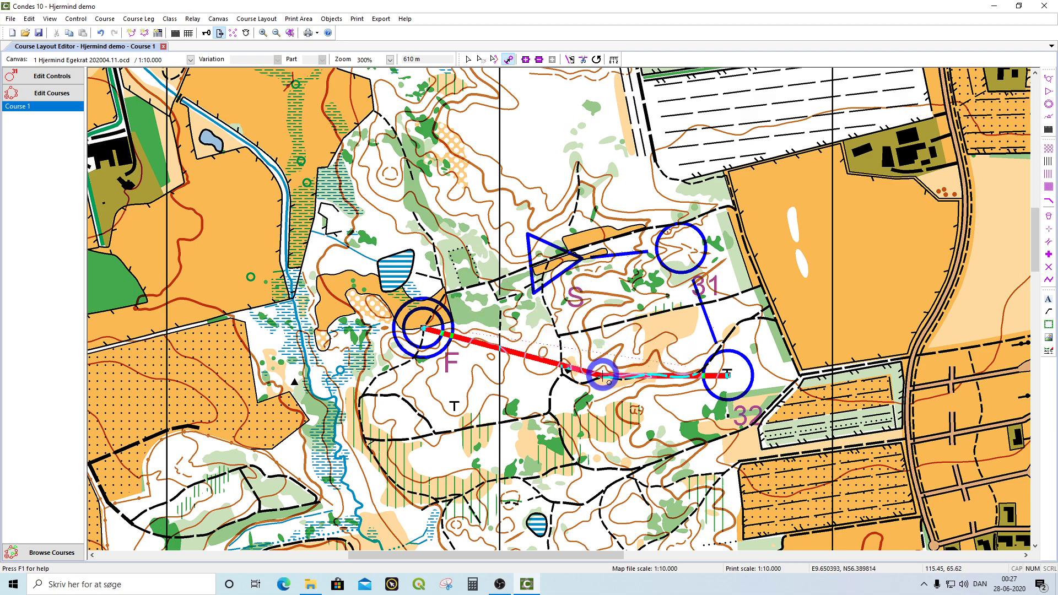
Add controls 33, 34 and 35 at the thicket west of control 32, the small southern pond and the path loop south of the finish, then end insertion
left_click(589, 406)
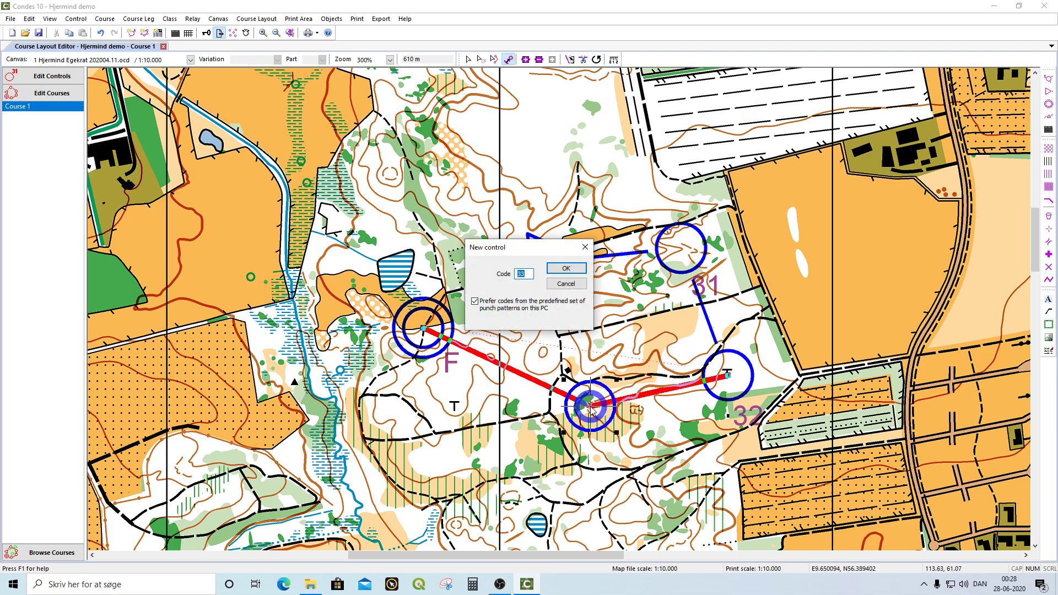
left_click(568, 269)
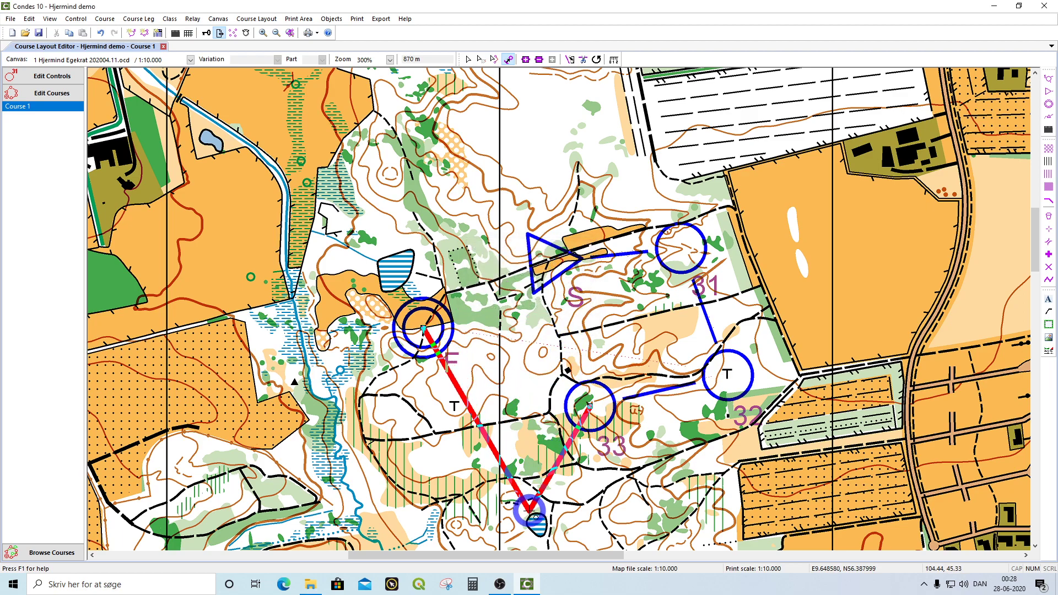
left_click(532, 516)
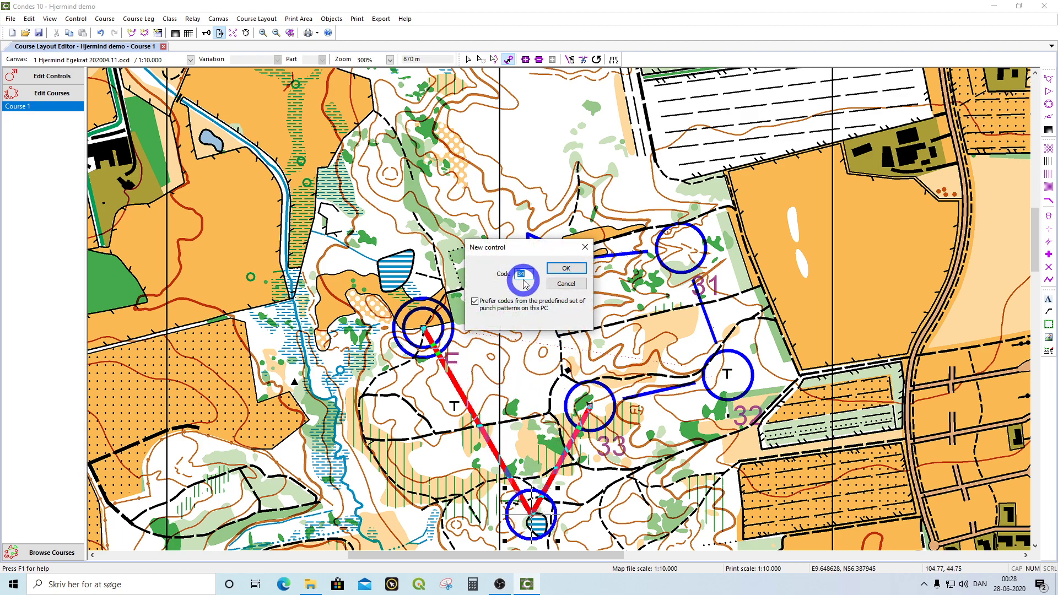
left_click(567, 269)
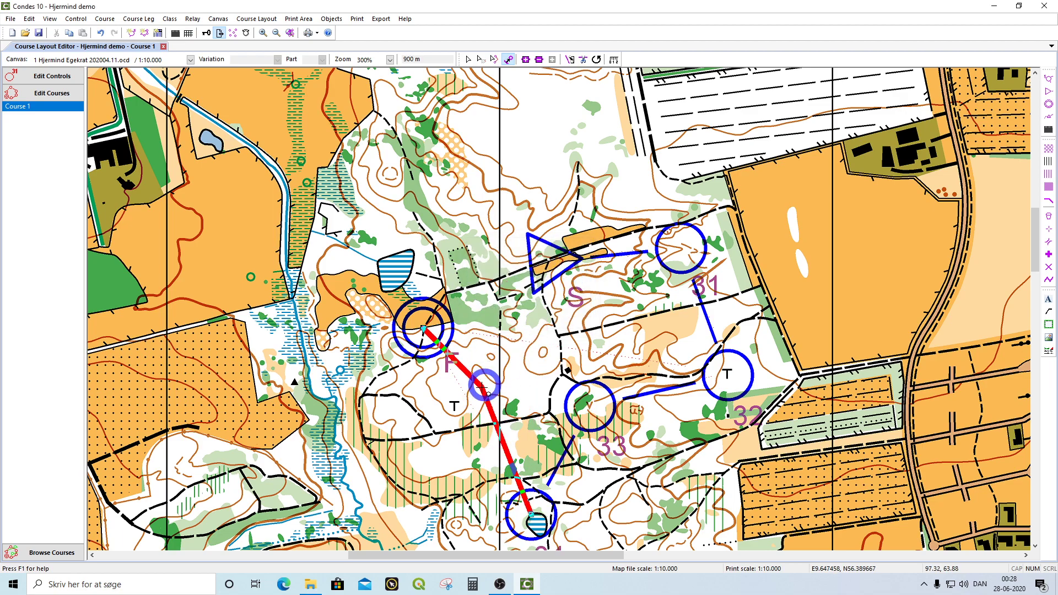
left_click(392, 423)
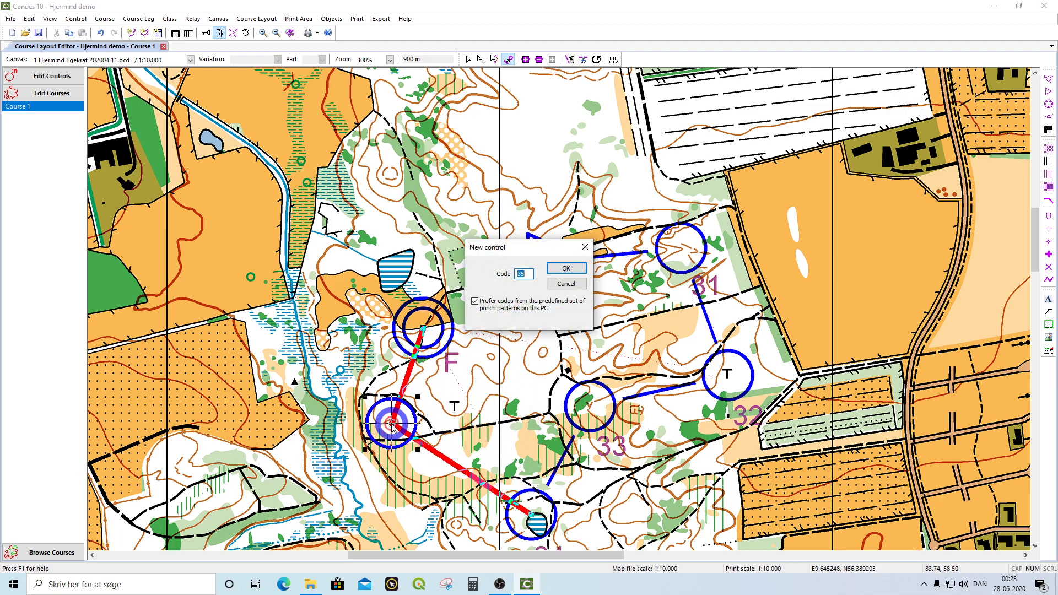
left_click(560, 274)
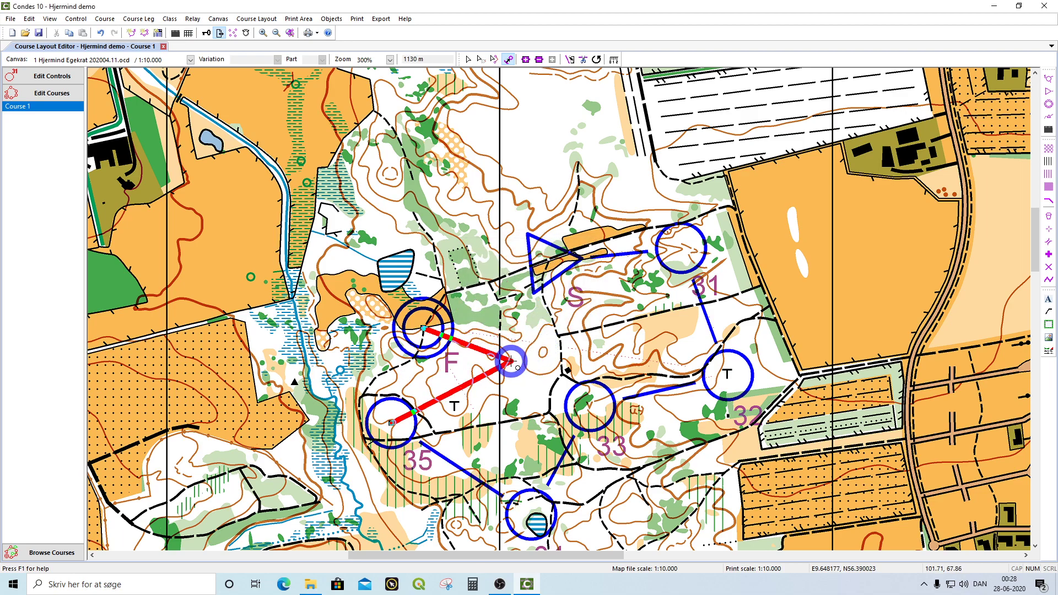
key("Escape")
left_click(511, 363)
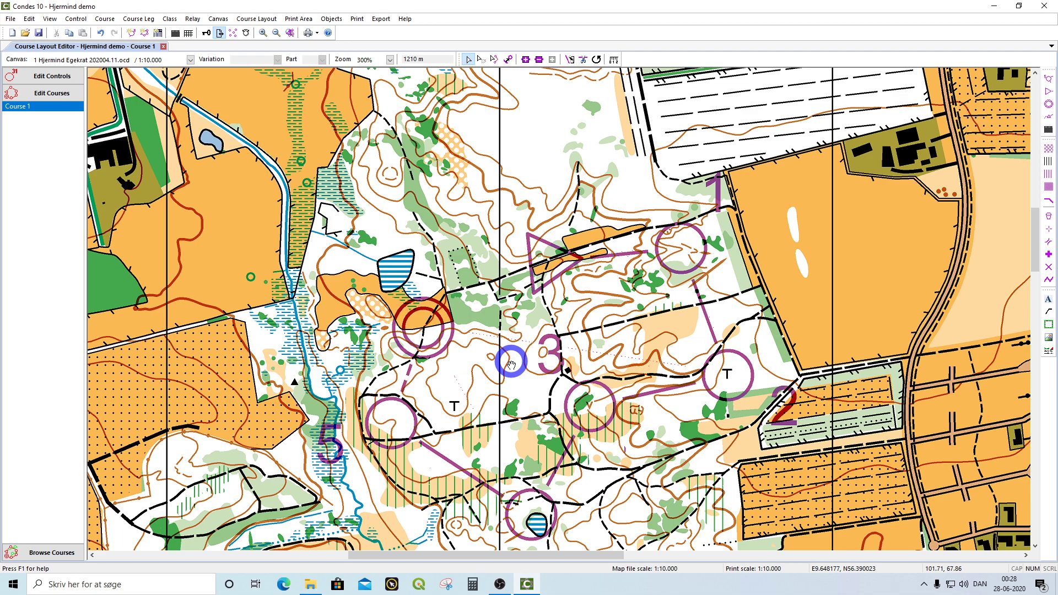
Reposition the numbers of controls 1 and 2, placing the 1 just above its circle and the 2 close to its circle's east side
left_click_drag(511, 364, 487, 333)
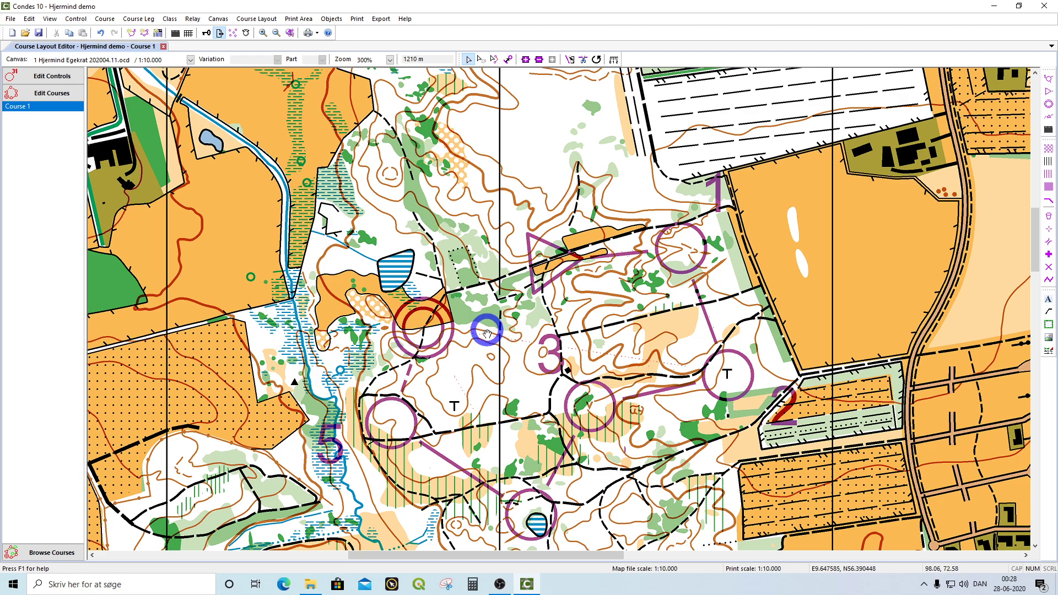
scroll(487, 333, "down", 1)
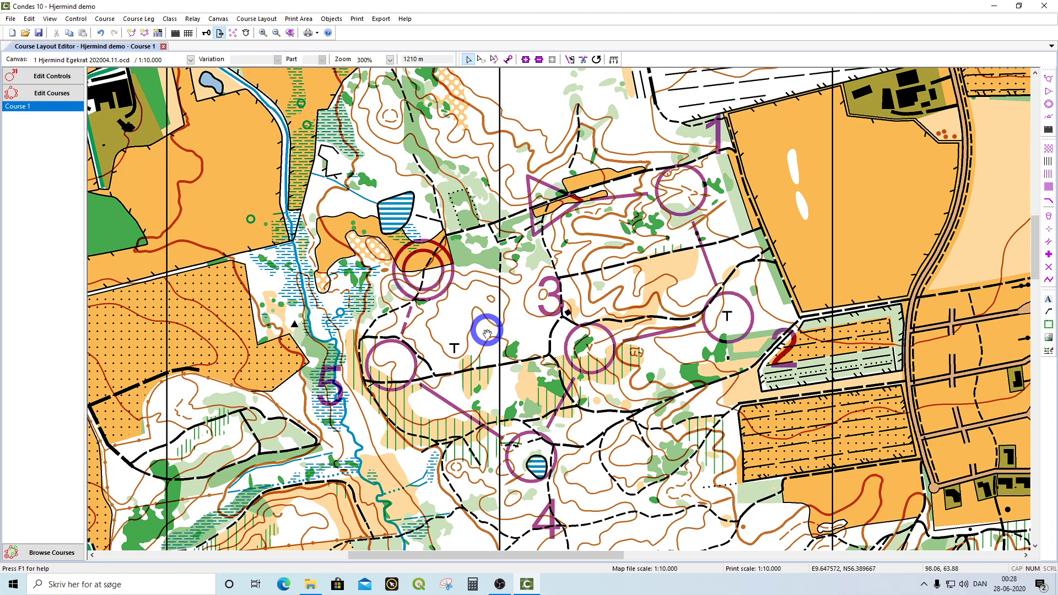
left_click_drag(487, 334, 688, 205)
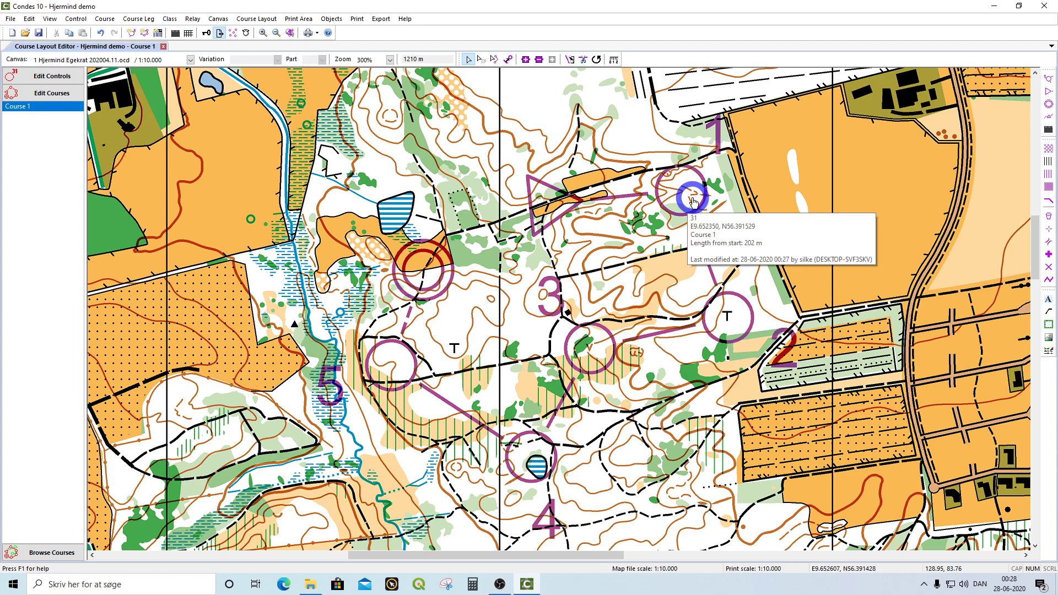
left_click(693, 201)
left_click_drag(693, 198, 669, 136)
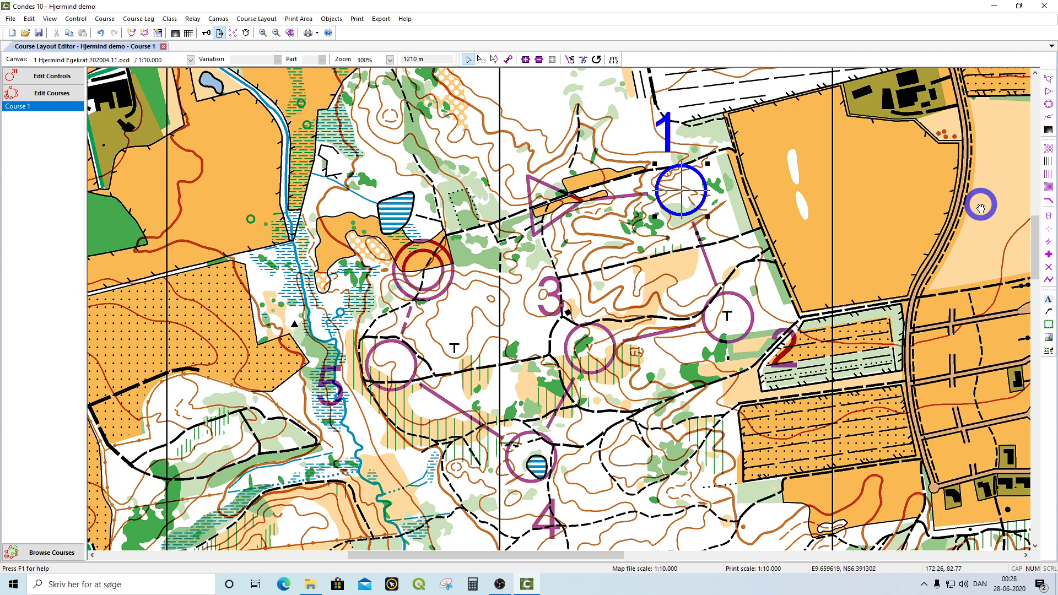
left_click(779, 344)
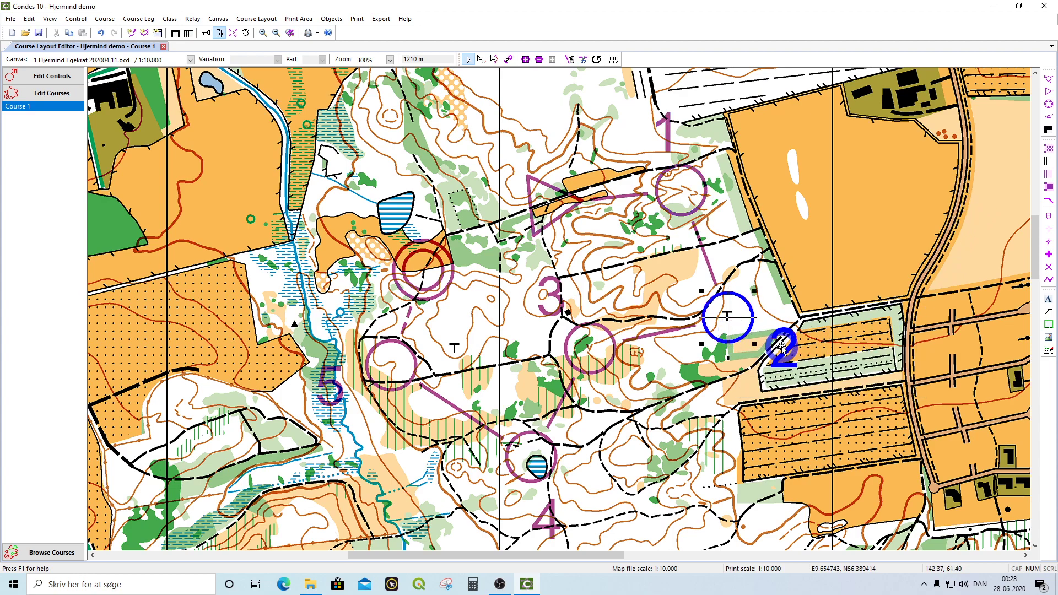
left_click_drag(788, 349, 777, 313)
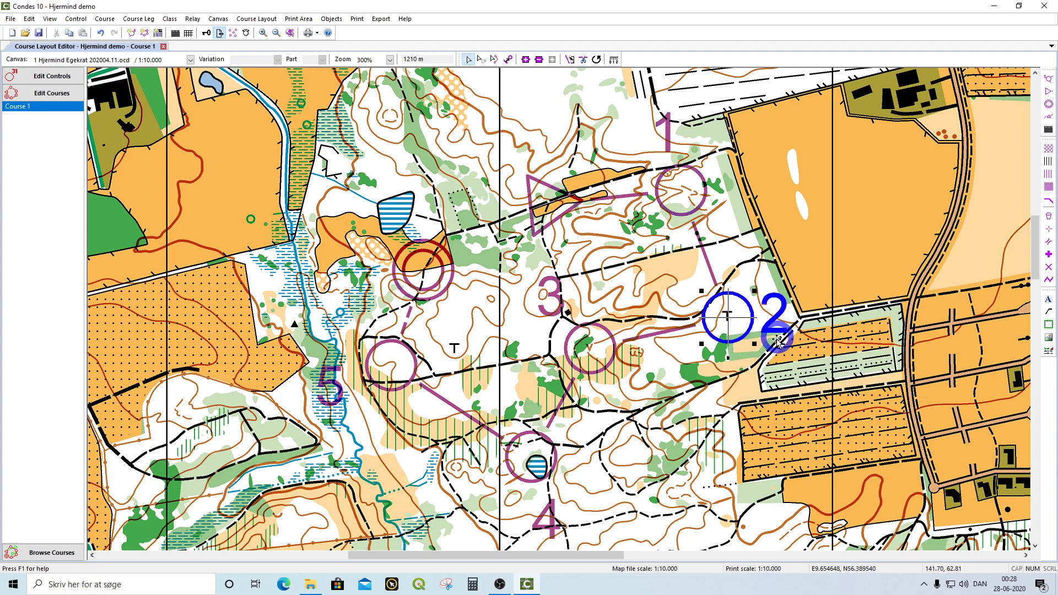
Reposition the numbers of controls 3 and 5, placing the 3 southeast of its circle and the 5 southwest of its circle
left_click(578, 343)
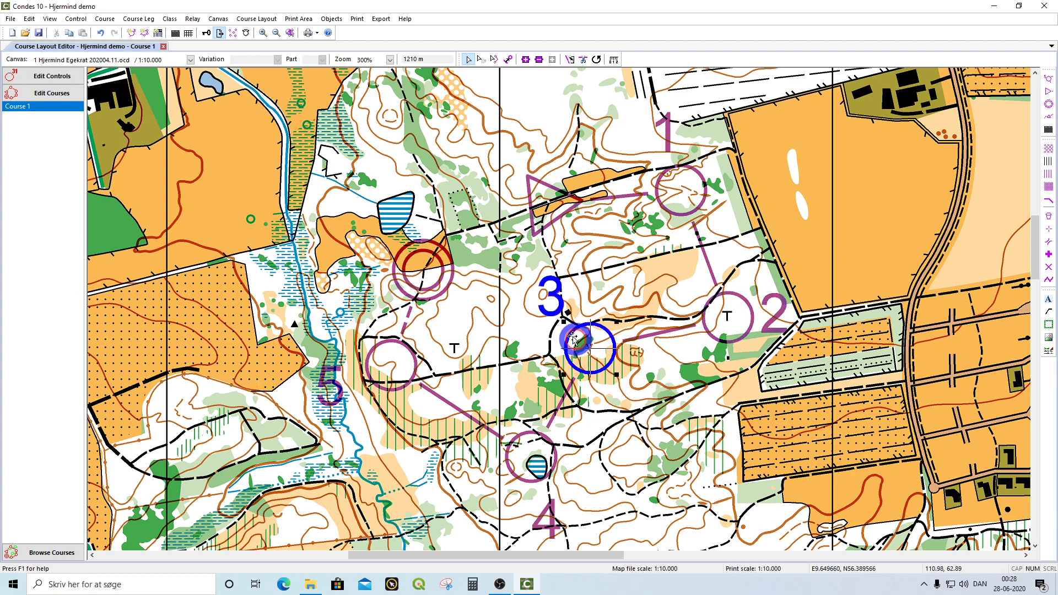
left_click_drag(553, 297, 637, 387)
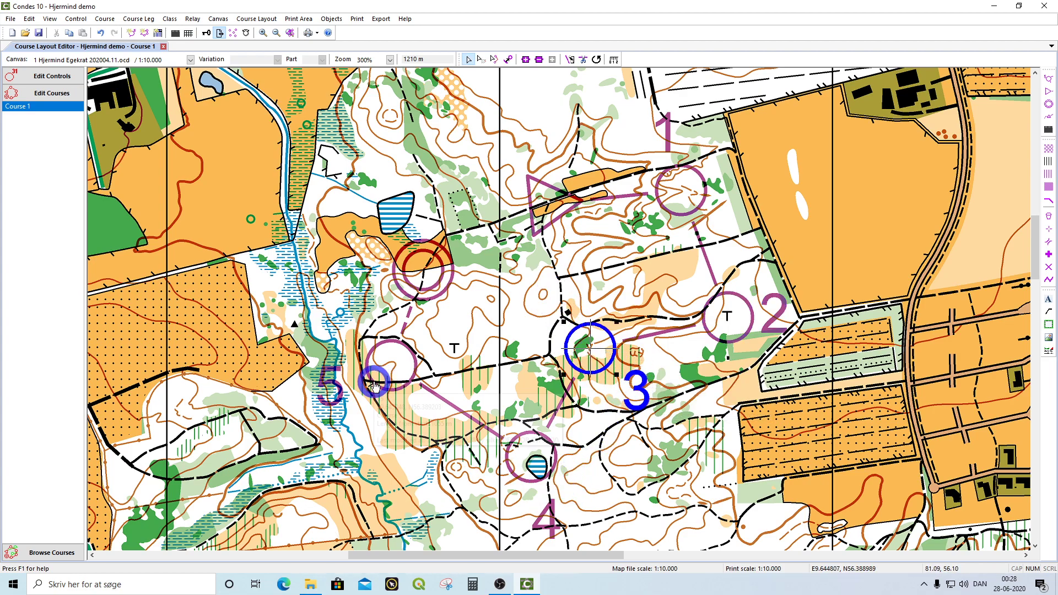
left_click(389, 374)
left_click_drag(331, 385, 357, 425)
left_click_drag(416, 528, 418, 528)
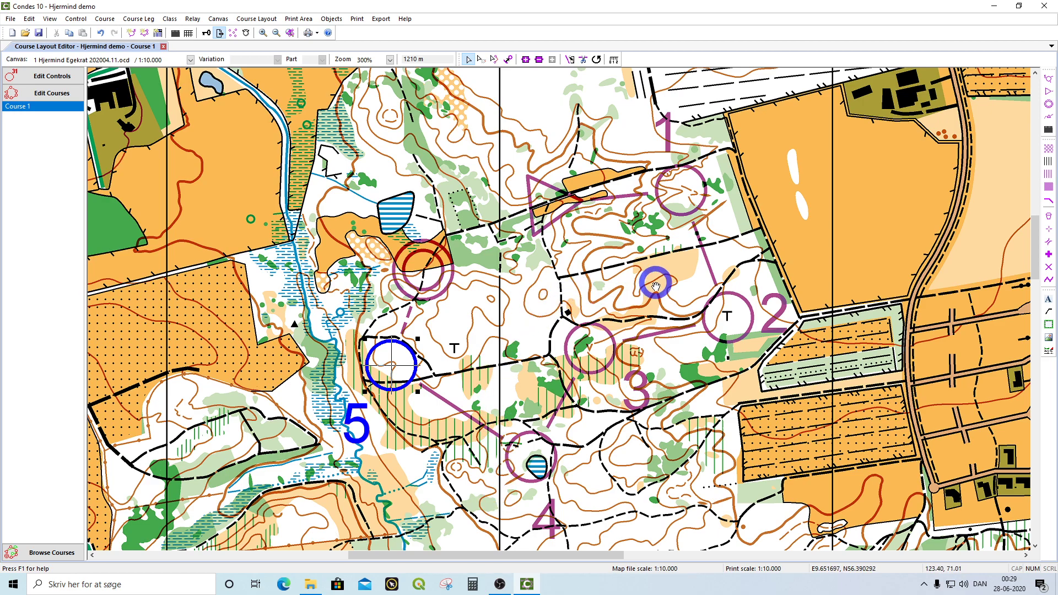
Describe control 31's feature as a Re-entrant and nudge its position three steps south
left_click(685, 204)
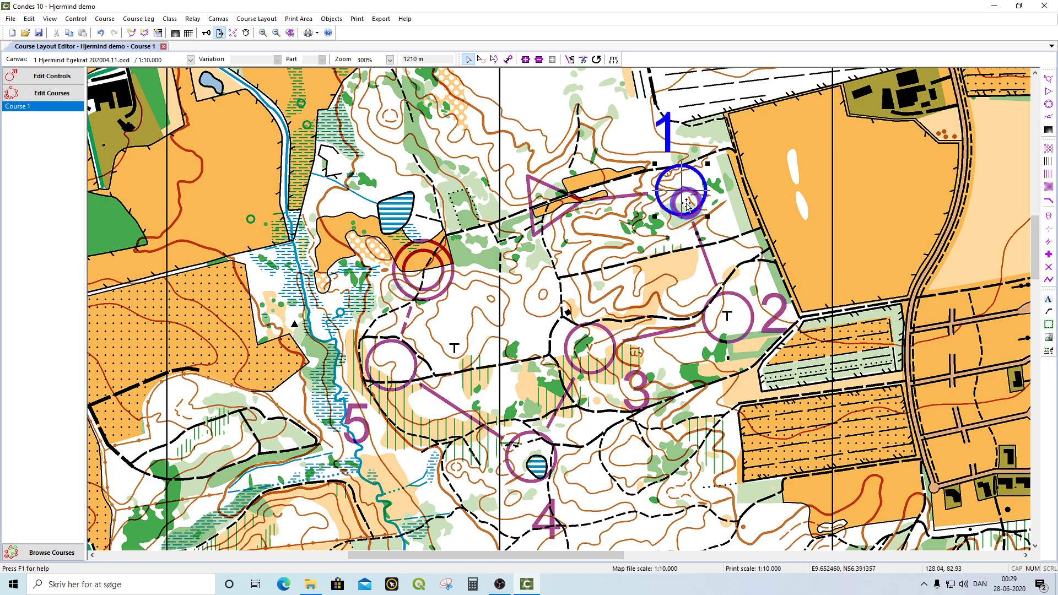
double_click(686, 204)
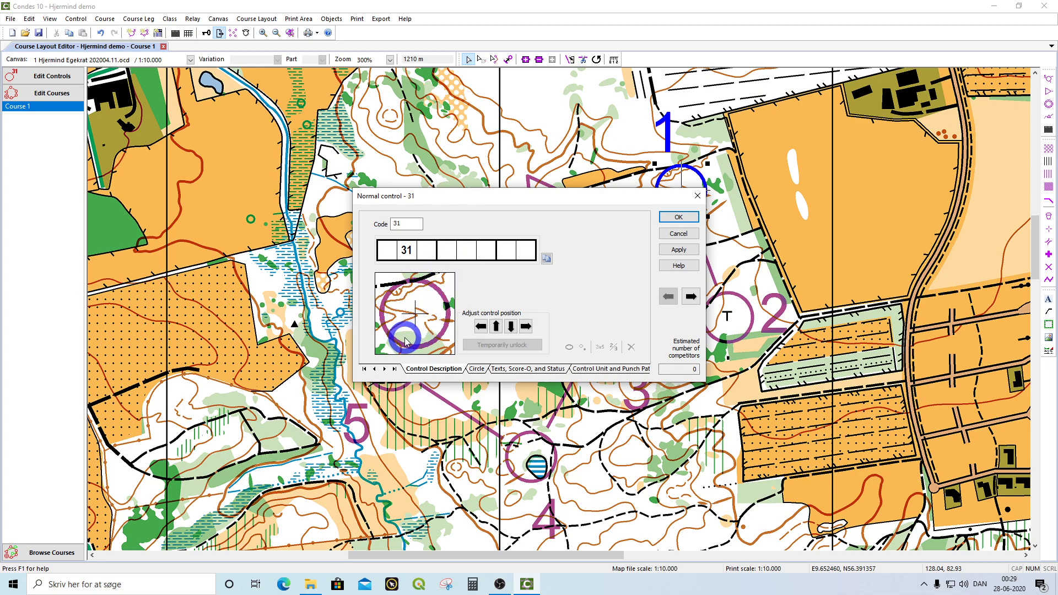
left_click(449, 255)
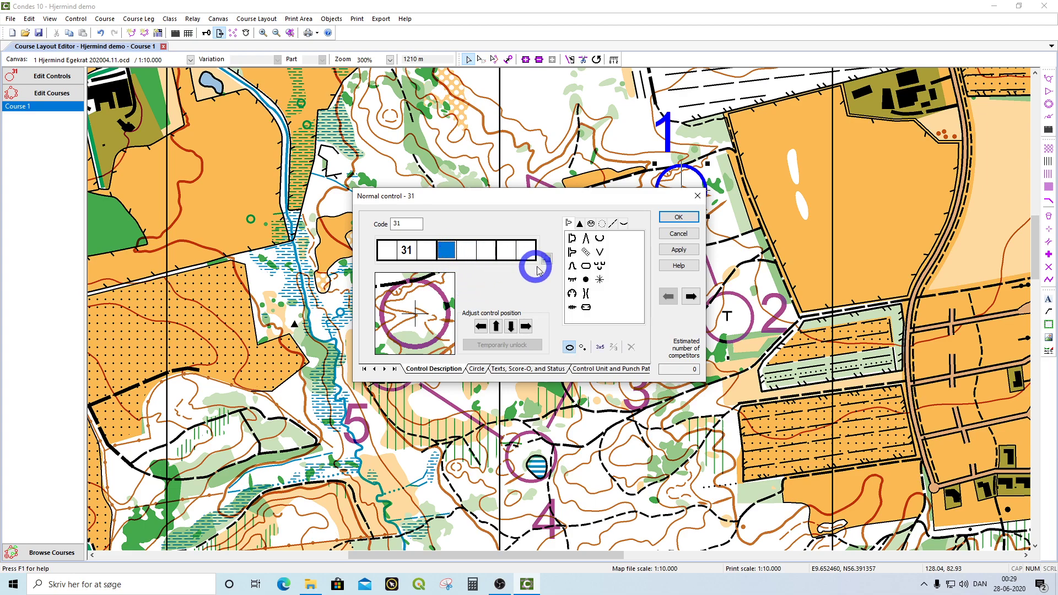
left_click(571, 267)
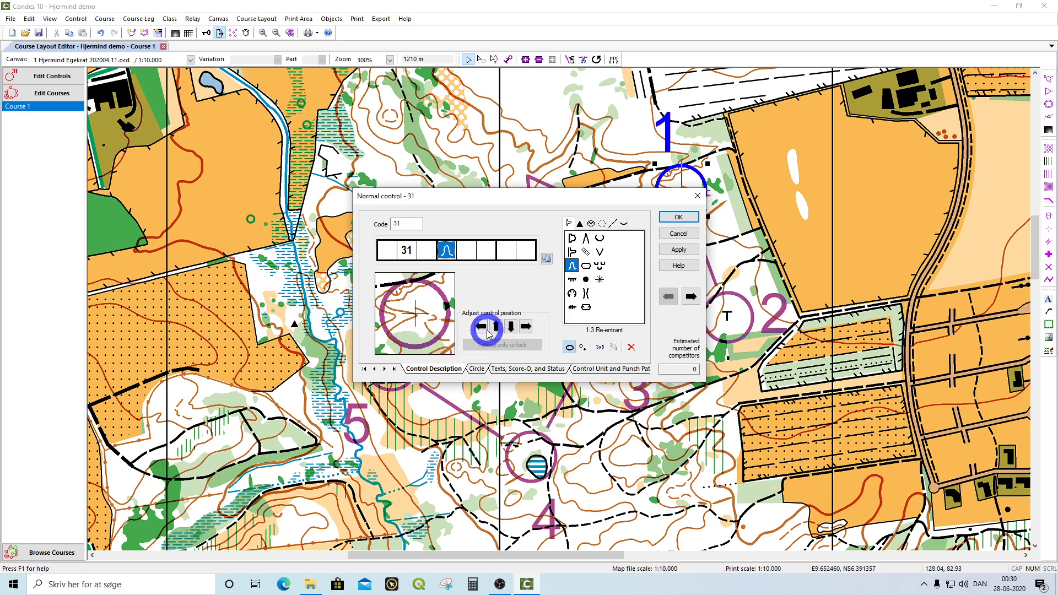
left_click(511, 327)
left_click(511, 327)
left_click(511, 327)
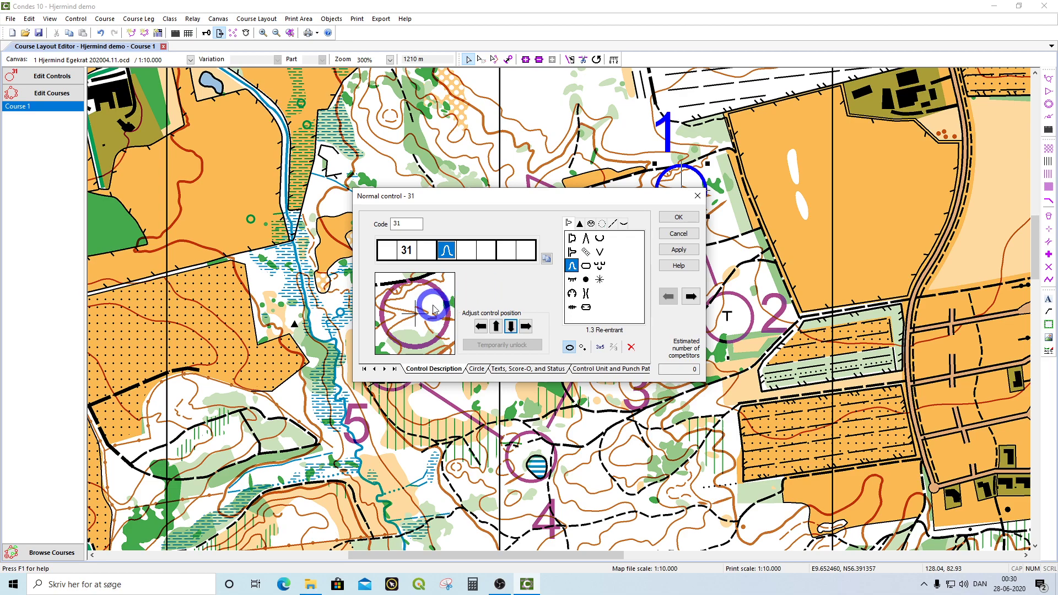
left_click(684, 218)
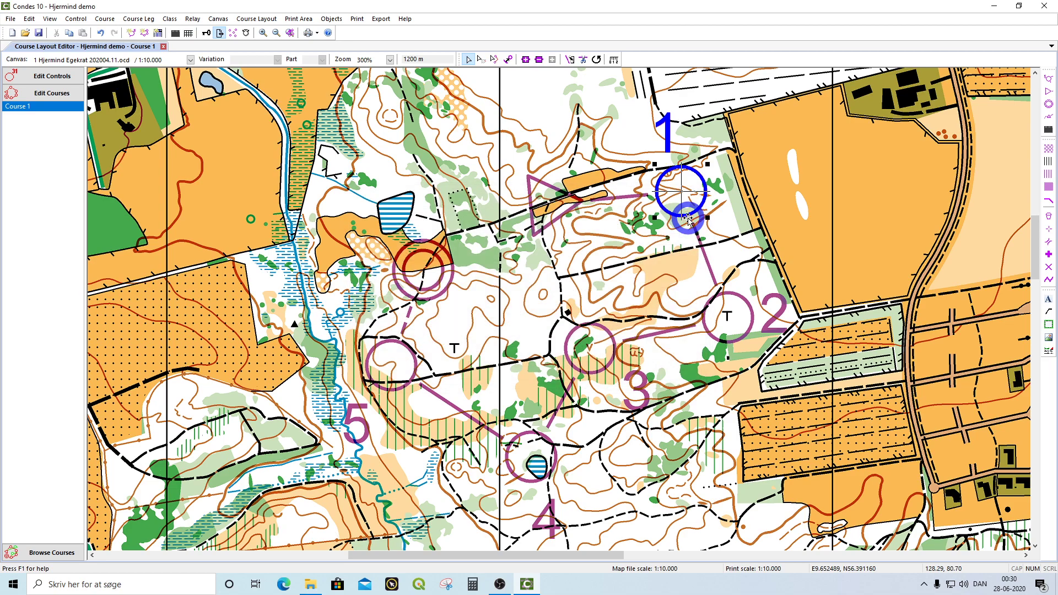
Nudge control 32 slightly west and north so that its circle centres on the T-marked feature
mouse_move(745, 325)
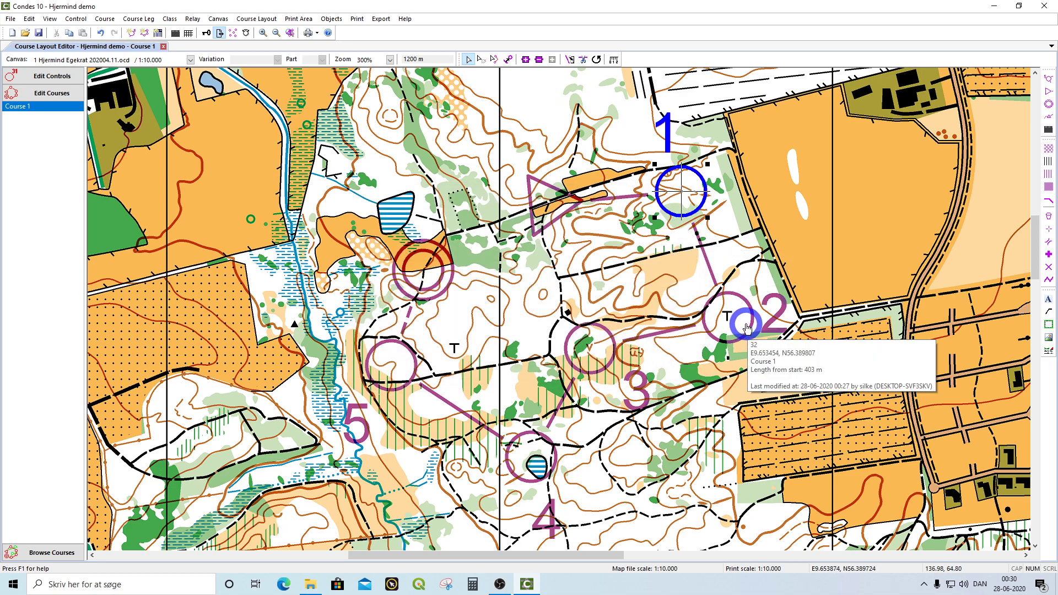
double_click(746, 327)
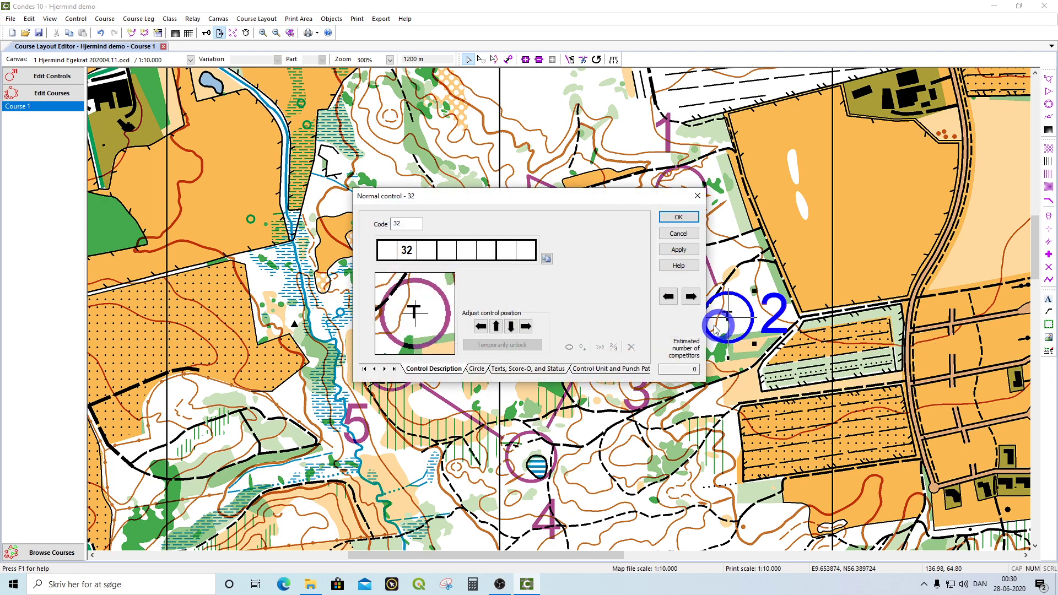
left_click(483, 329)
left_click(483, 329)
left_click(484, 330)
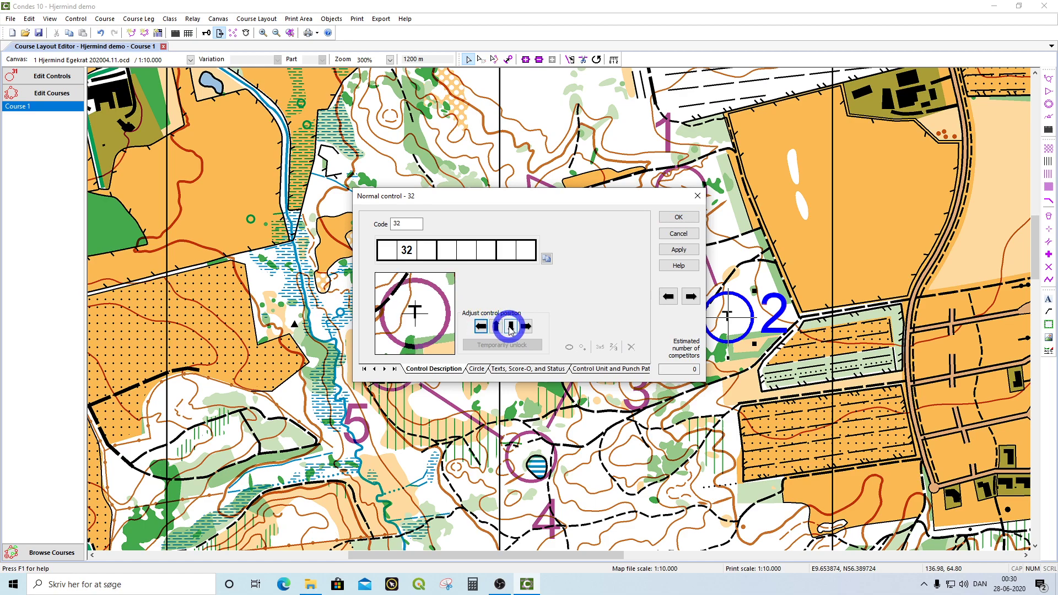
left_click(497, 327)
left_click(497, 327)
left_click(497, 327)
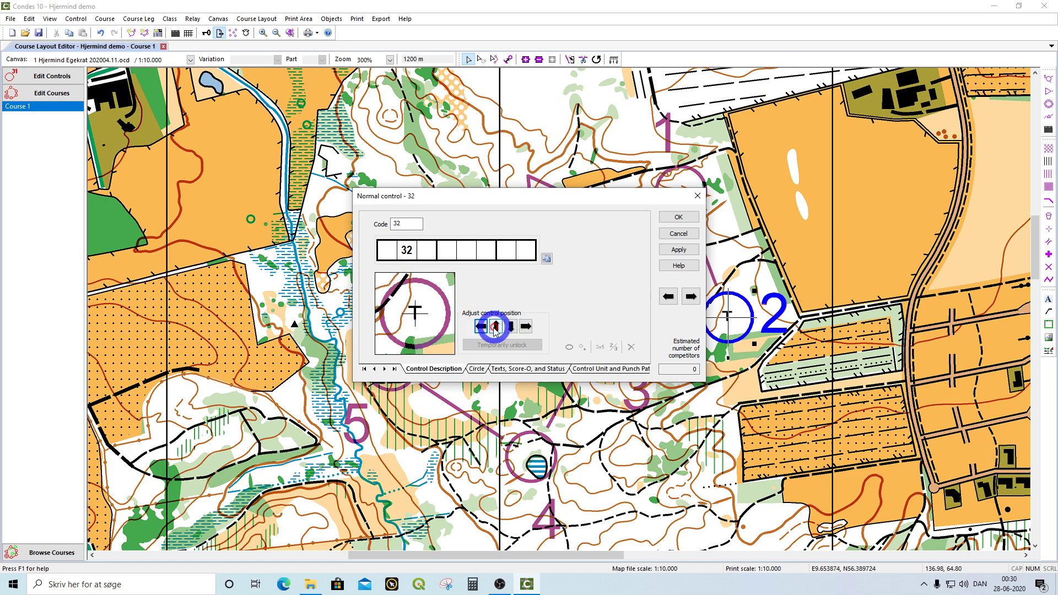
left_click(483, 329)
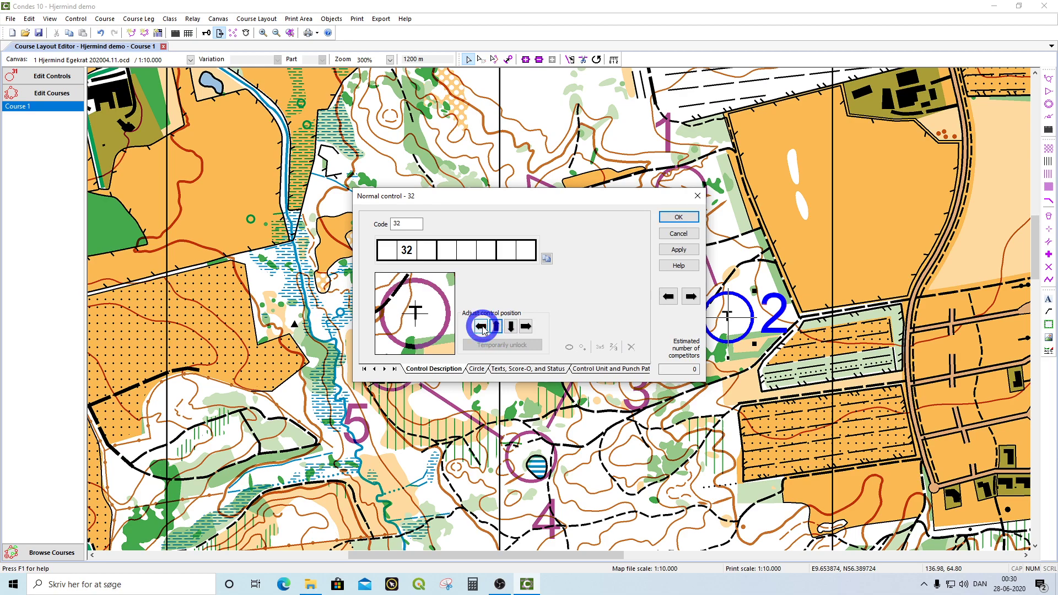
Describe control 32's feature with the T-shaped symbol from the man-made features group
left_click(445, 251)
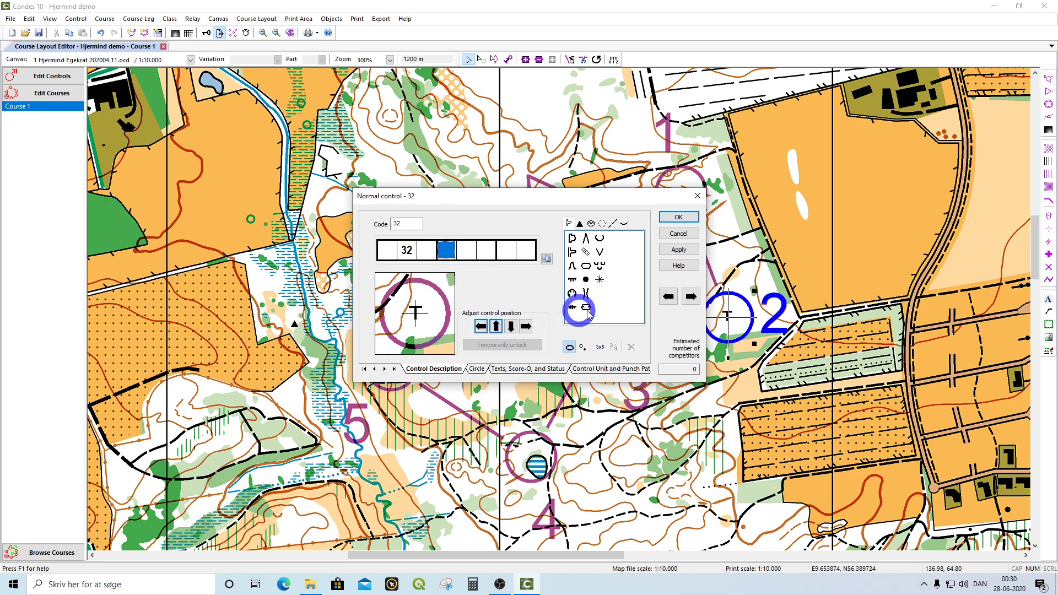
left_click(579, 224)
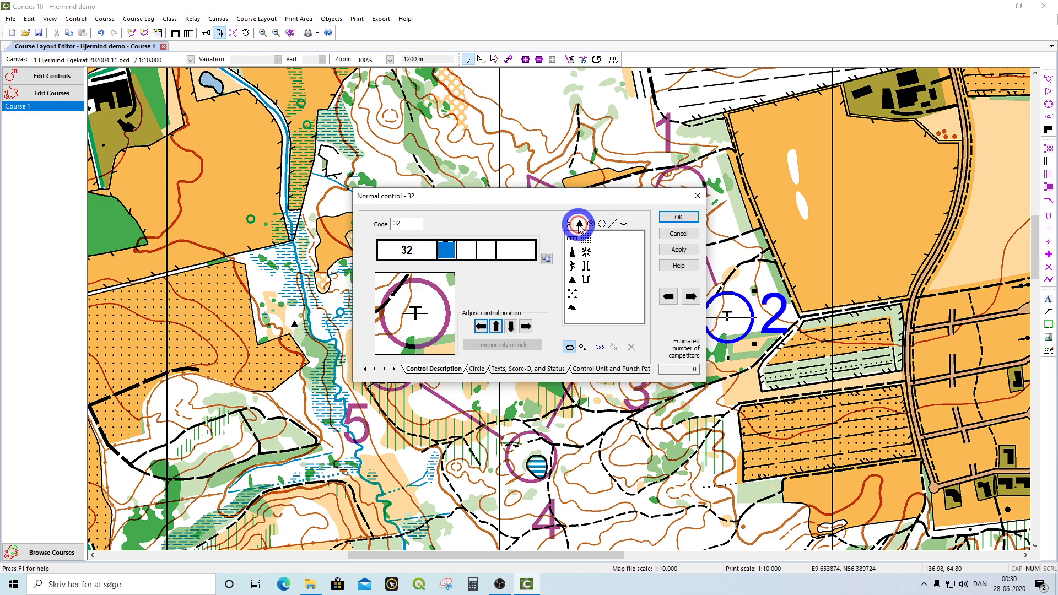
left_click(591, 224)
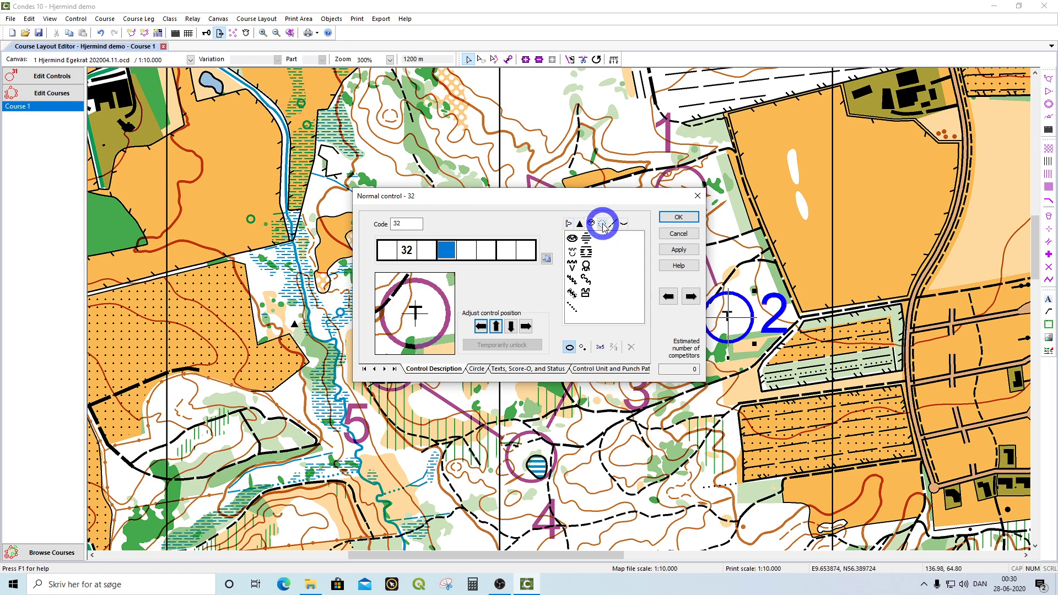
left_click(602, 224)
left_click(613, 225)
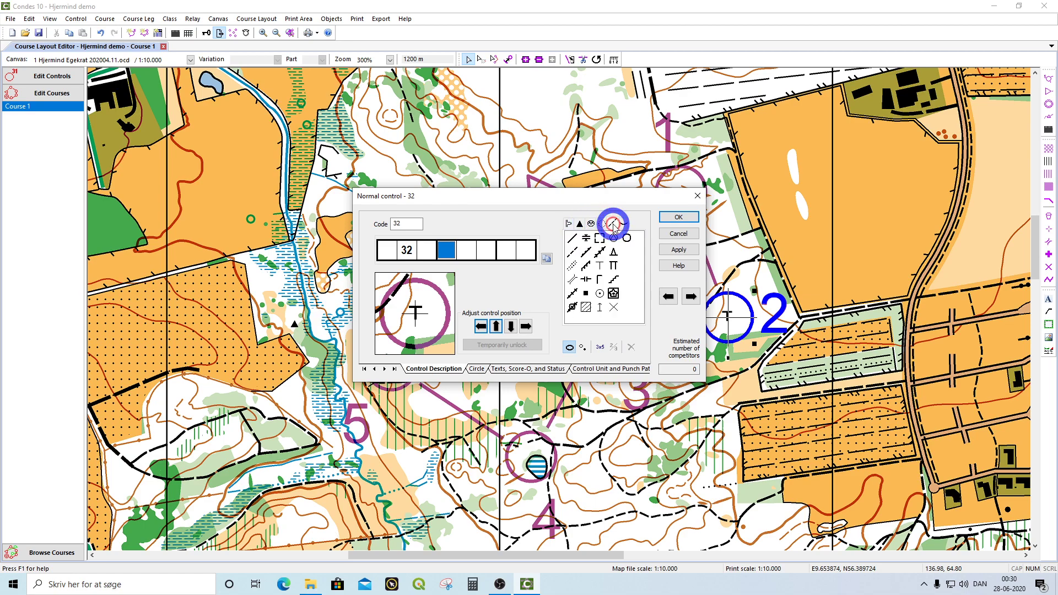
left_click(602, 270)
left_click(688, 222)
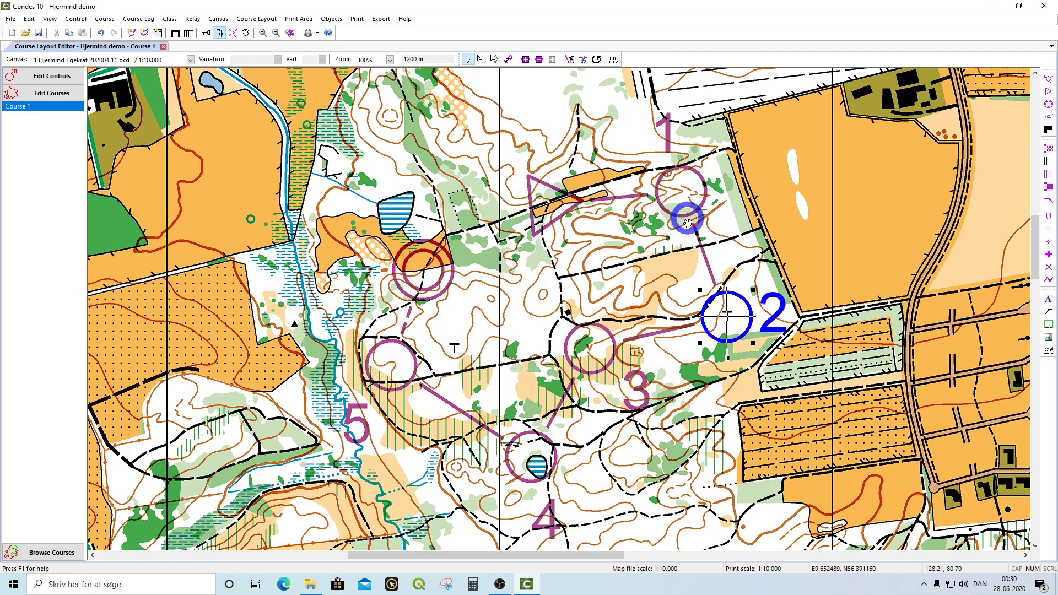
Nudge control 33 three steps west and describe its feature as a Pit
double_click(604, 356)
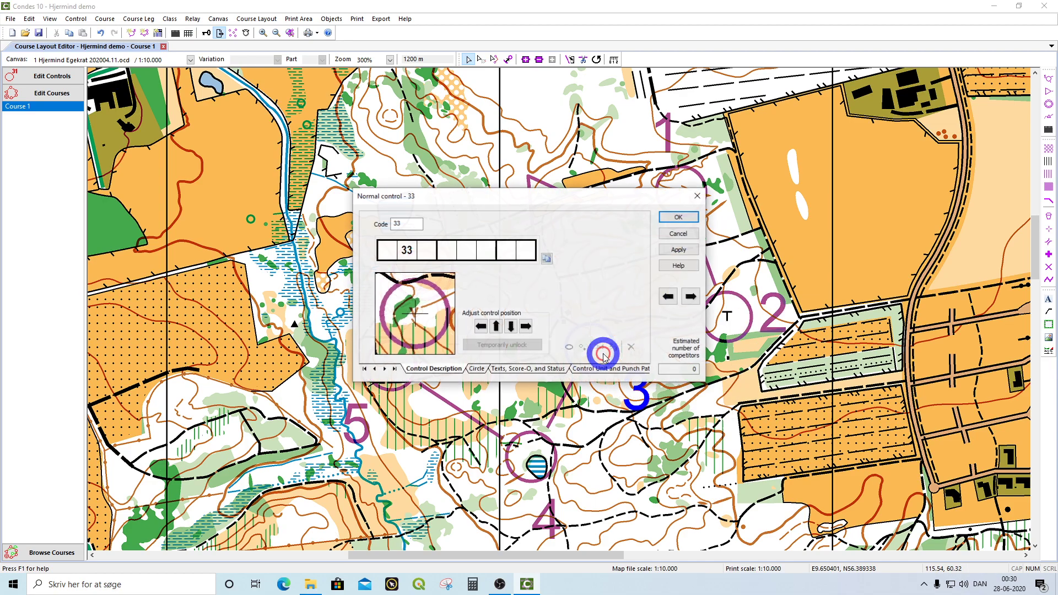
left_click(487, 328)
left_click(487, 328)
left_click(487, 329)
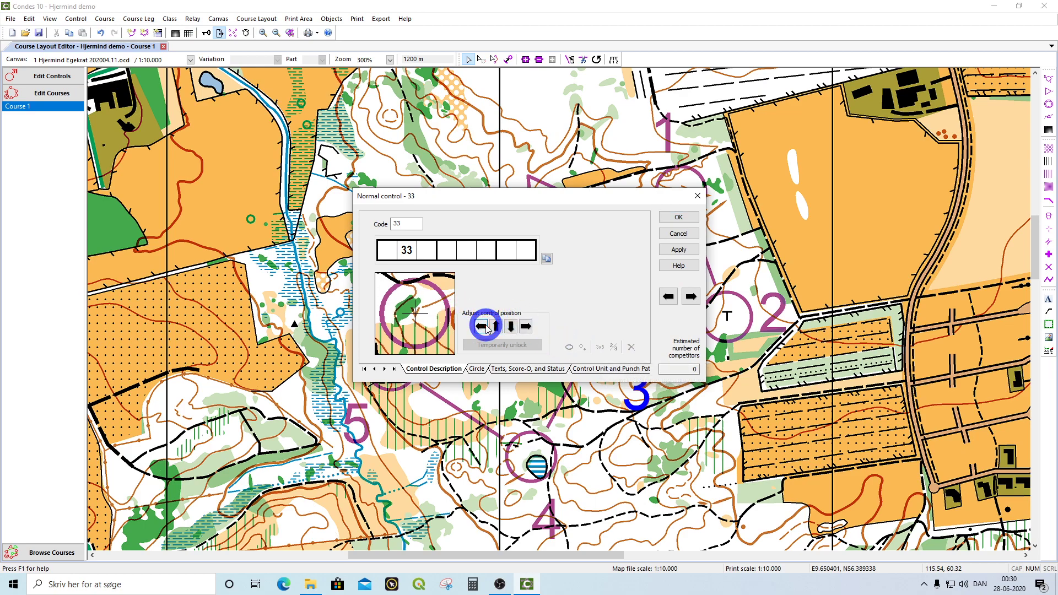
left_click(448, 254)
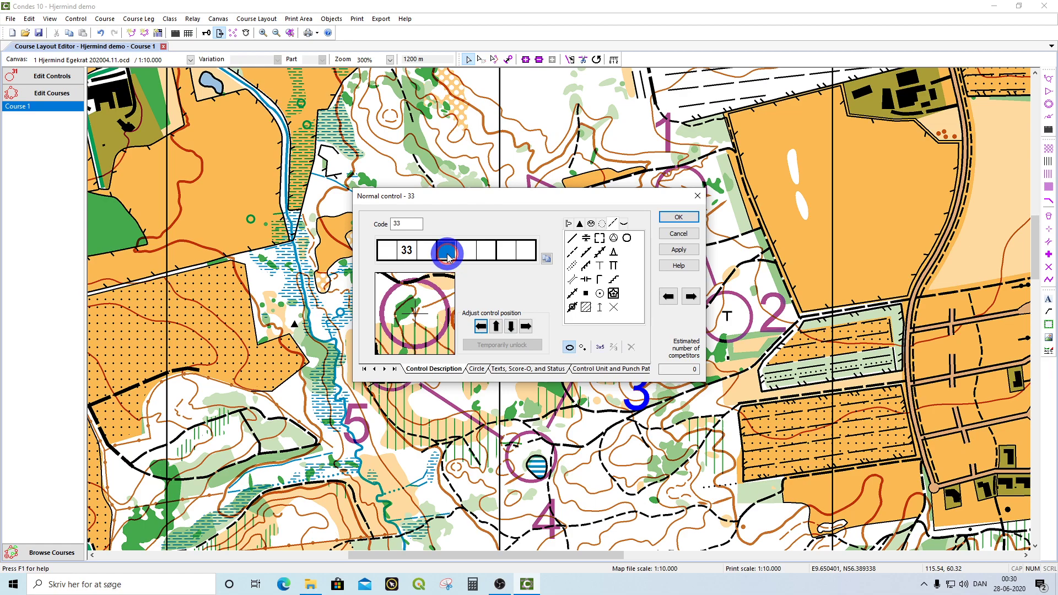
left_click(569, 224)
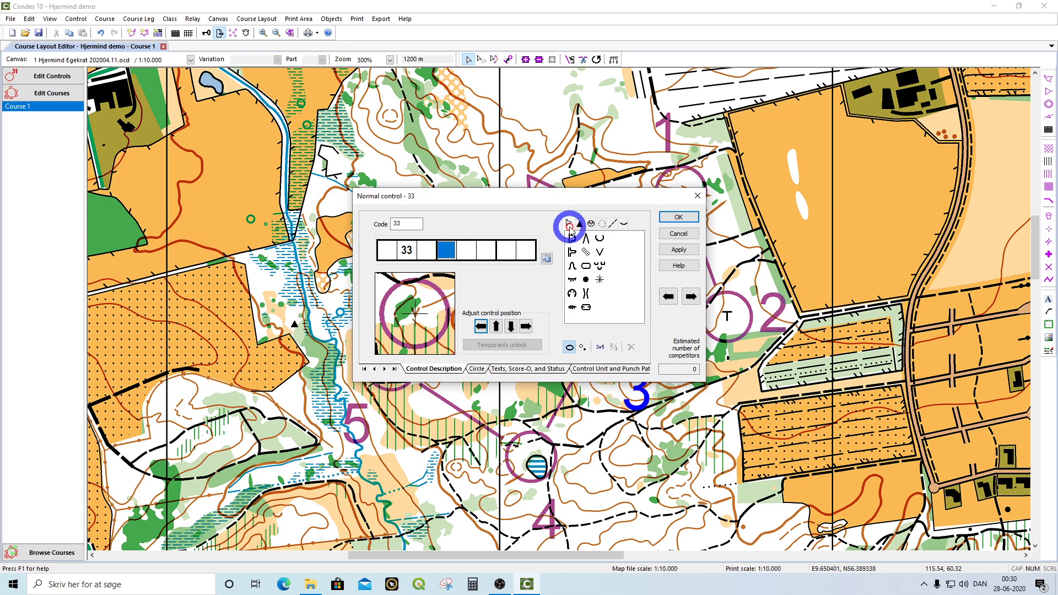
left_click(600, 253)
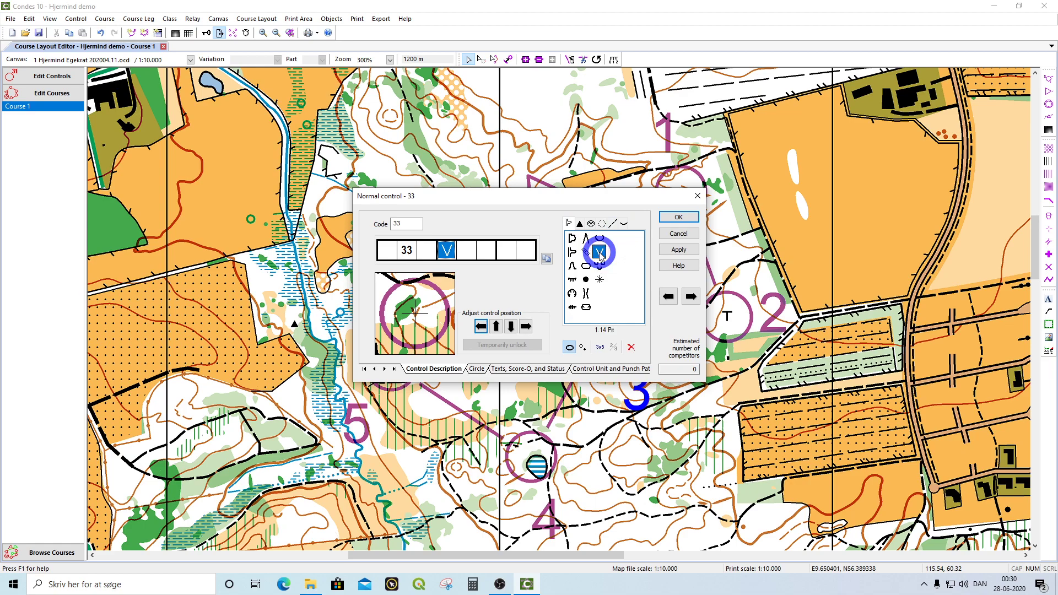
left_click(676, 220)
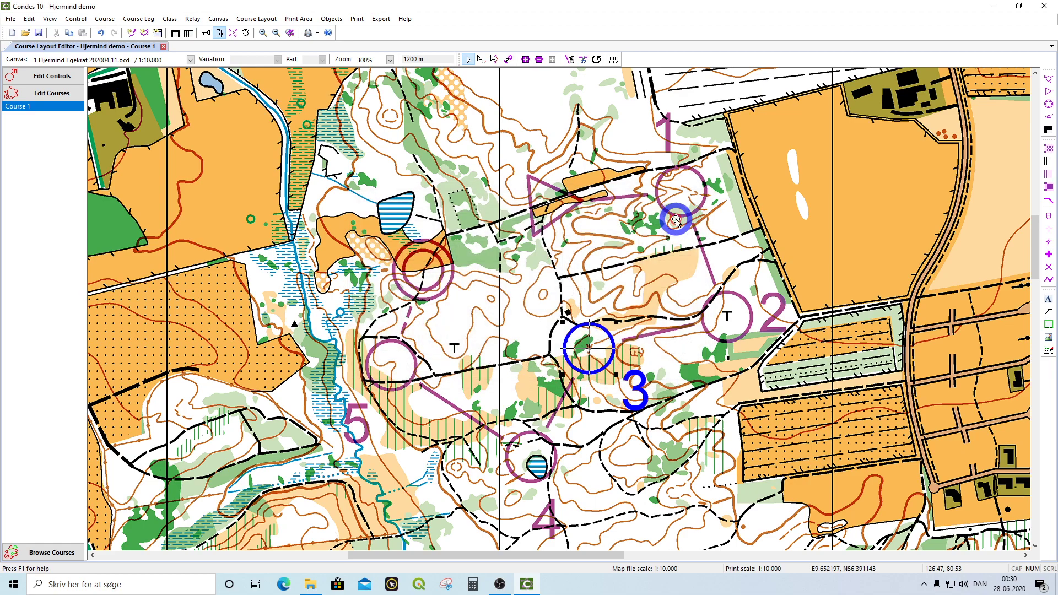
Describe control 34's feature as a Lake
left_click(530, 457)
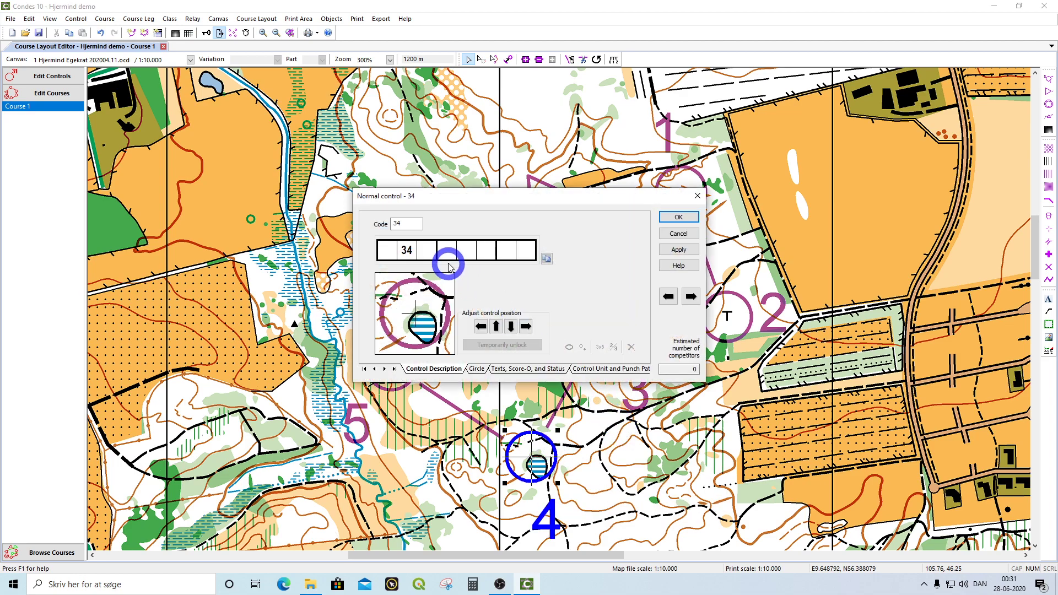
left_click(447, 255)
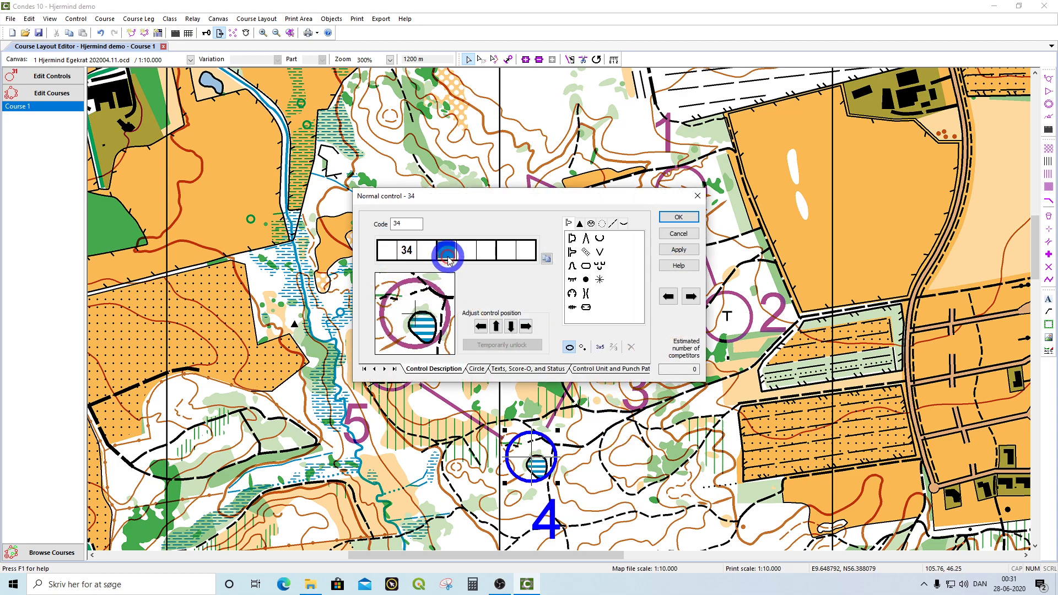
left_click(590, 224)
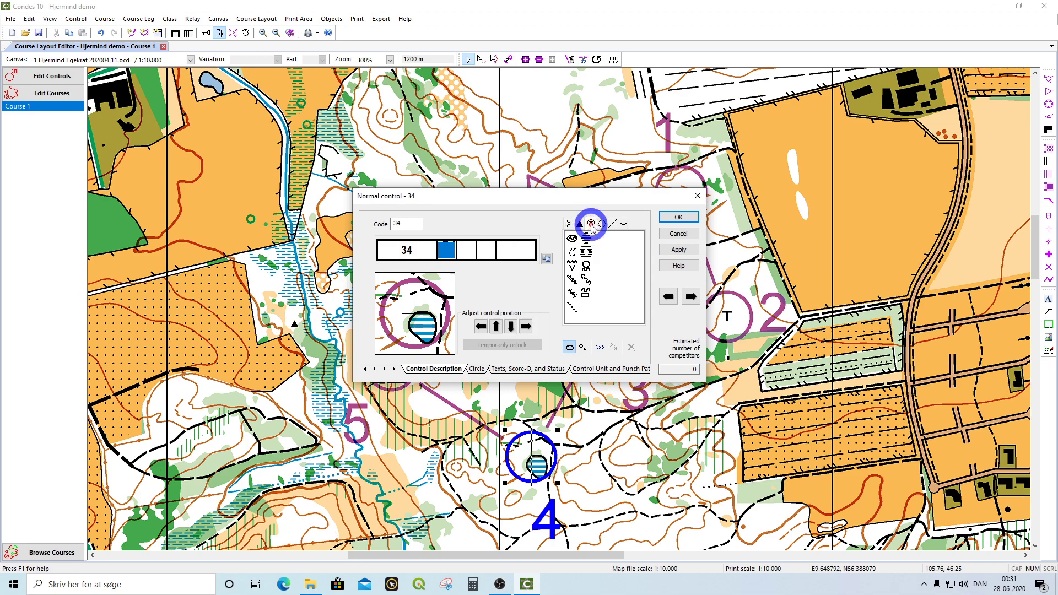
left_click(591, 223)
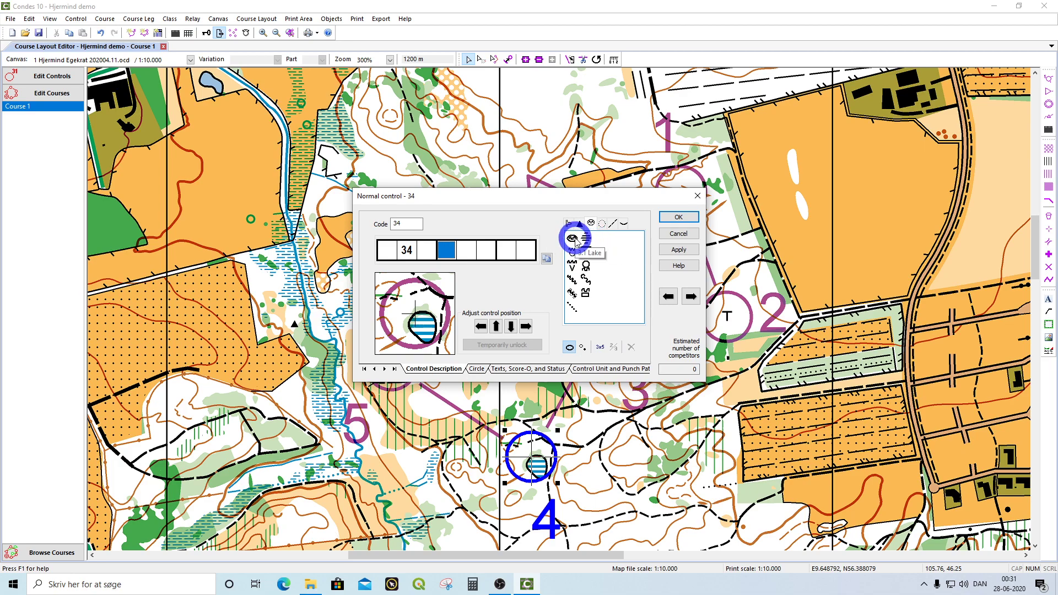
left_click(573, 238)
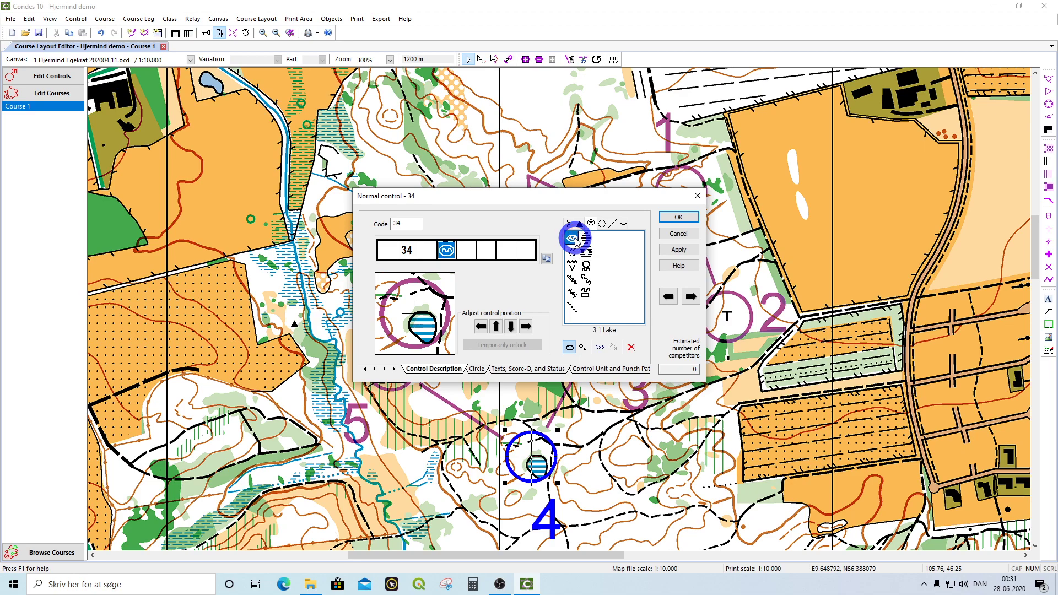
Specify the flag location of control 34 as the Northwest edge of the lake
left_click(472, 255)
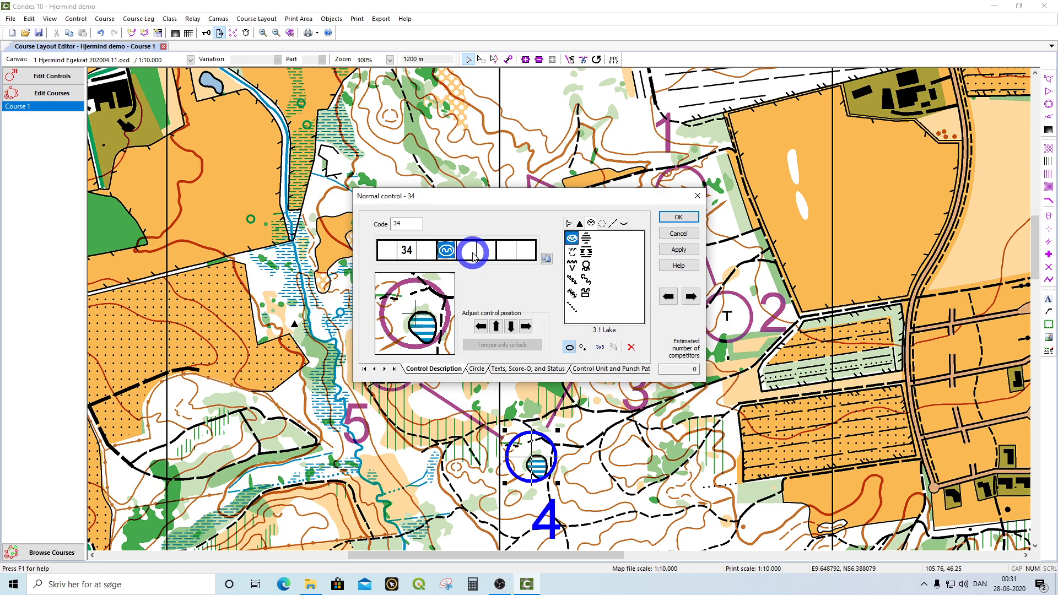
left_click(473, 255)
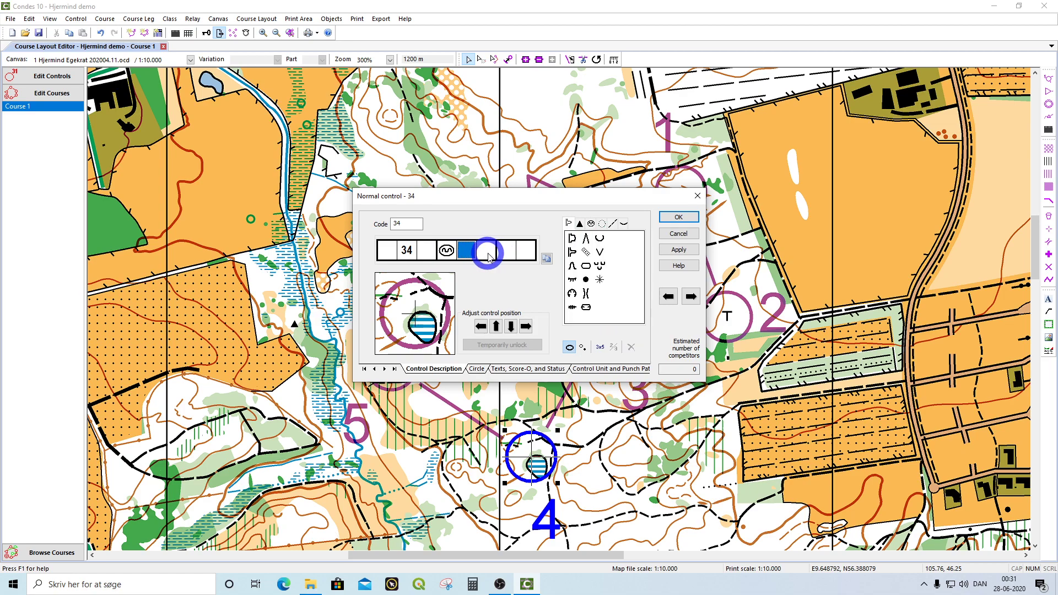
left_click(505, 255)
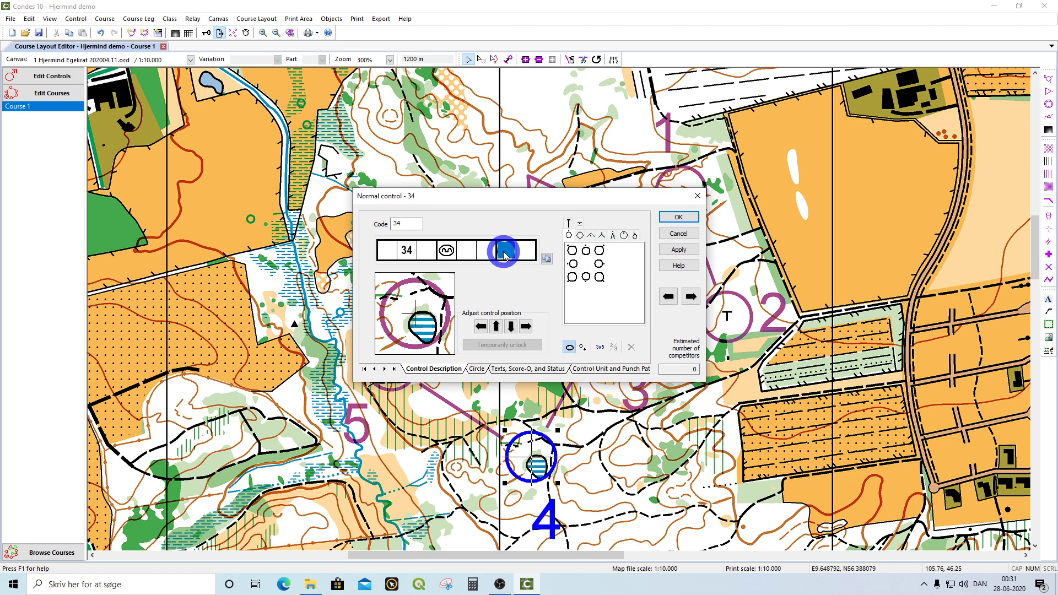
left_click(572, 252)
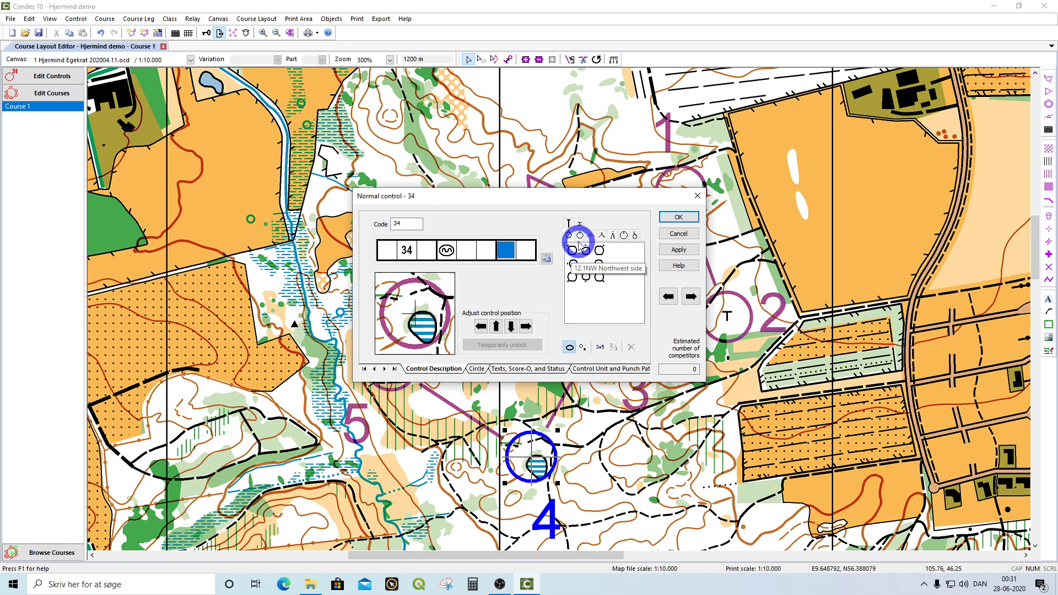
left_click(580, 235)
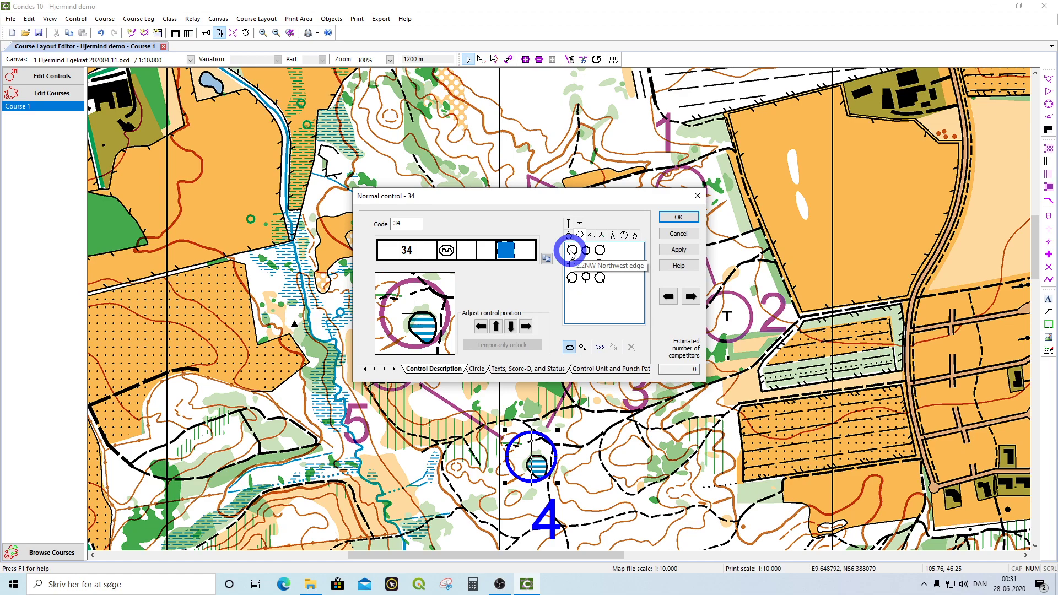
left_click(571, 251)
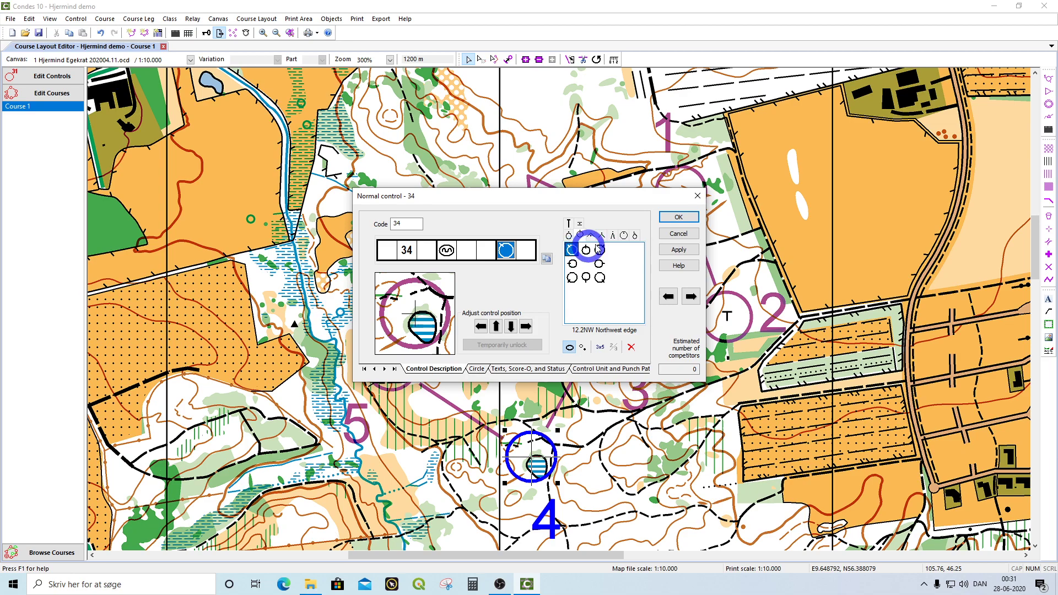
left_click(671, 218)
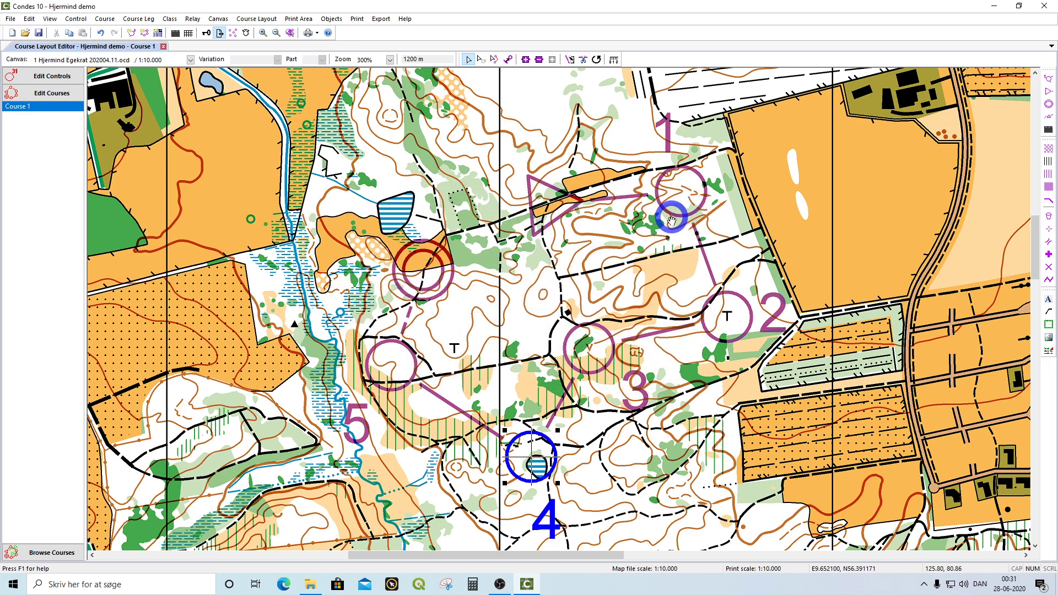
Nudge control 35 one step north and one step east, and describe its feature as a Re-entrant
double_click(411, 362)
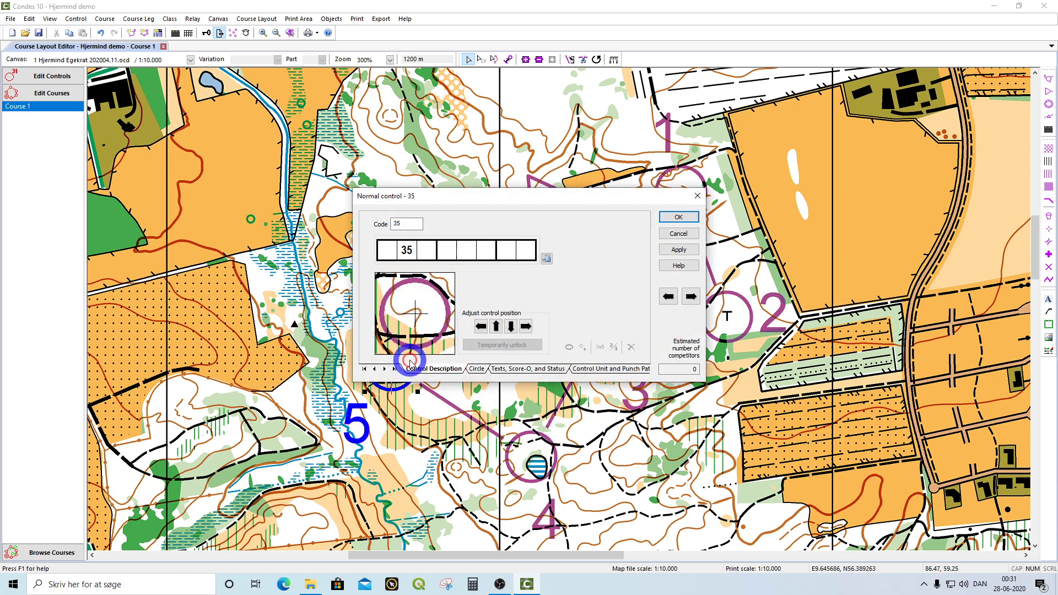
left_click(495, 327)
left_click(526, 328)
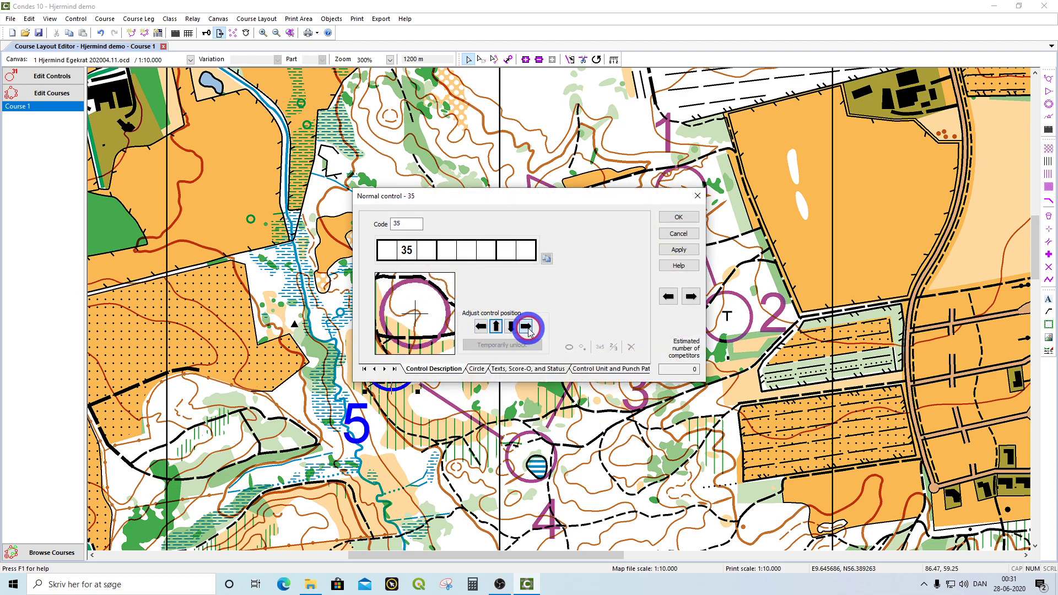
left_click(448, 251)
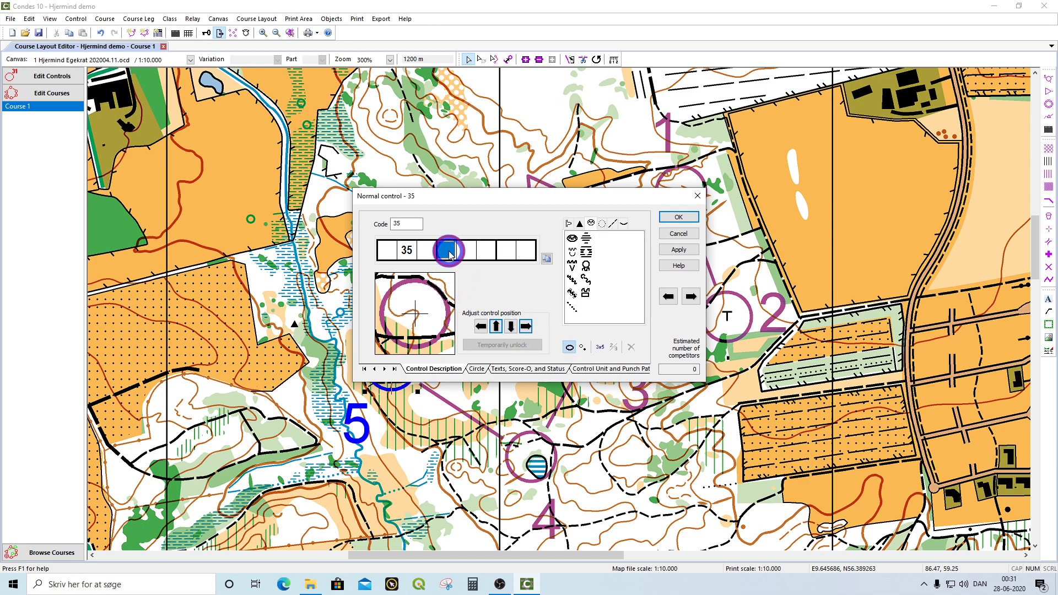
left_click(568, 224)
left_click(572, 266)
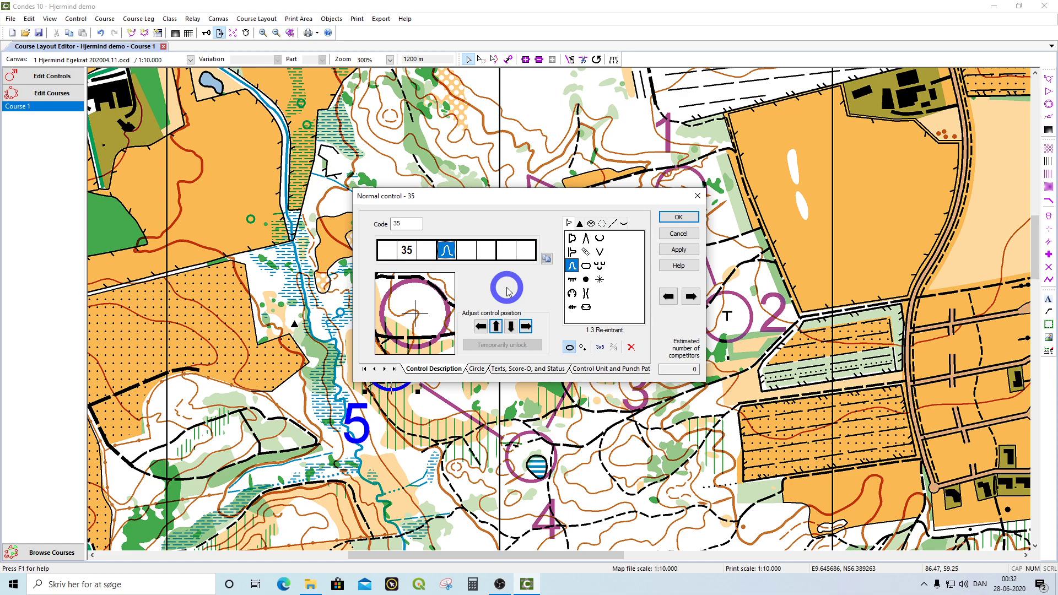
left_click(668, 218)
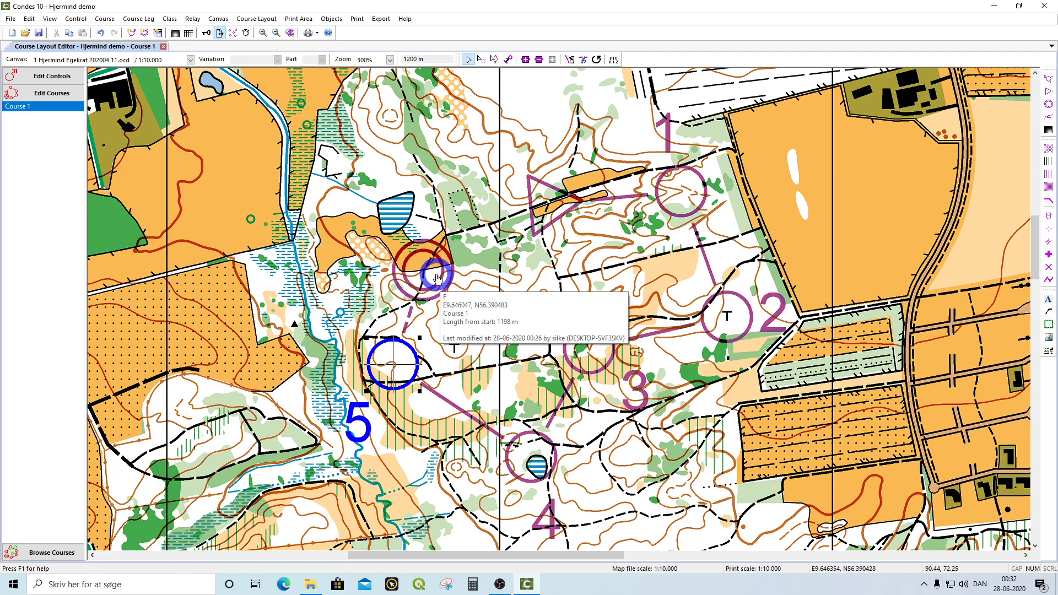
Set the finish route markings of finish point F to No markings
left_click(437, 274)
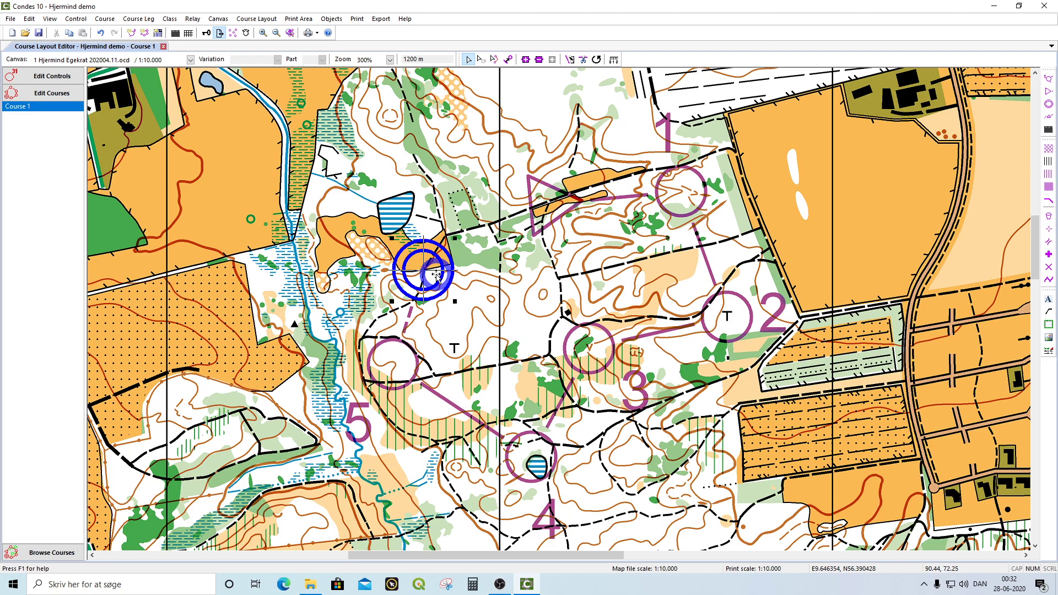
double_click(437, 274)
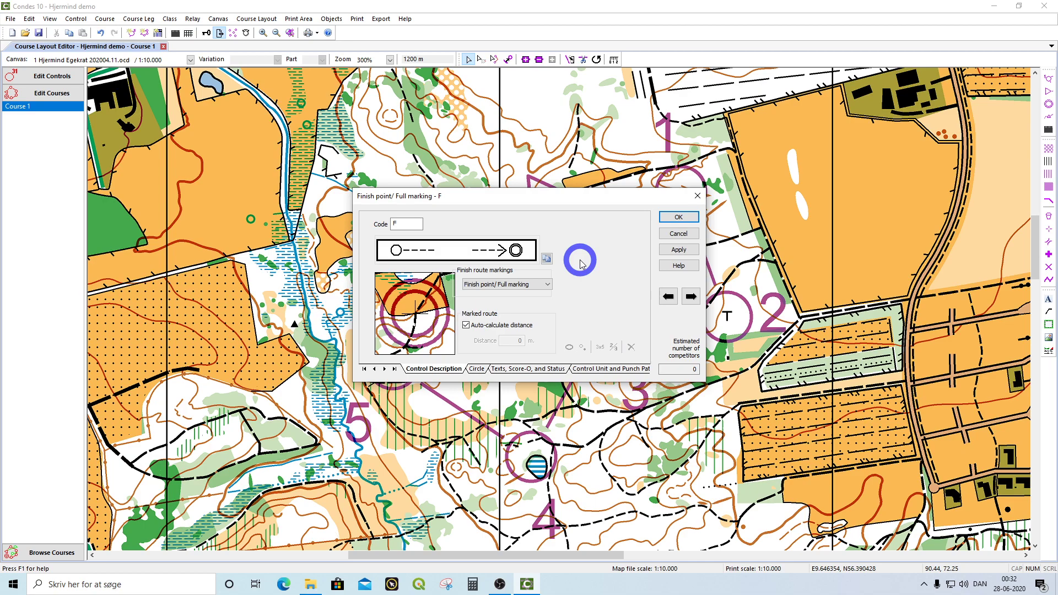
left_click(549, 285)
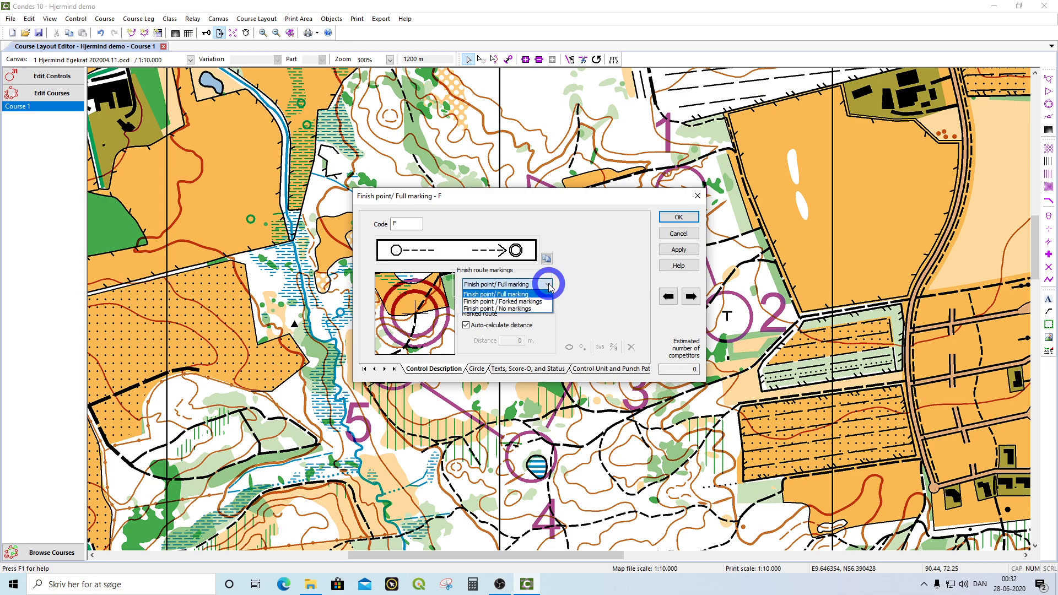
left_click(531, 309)
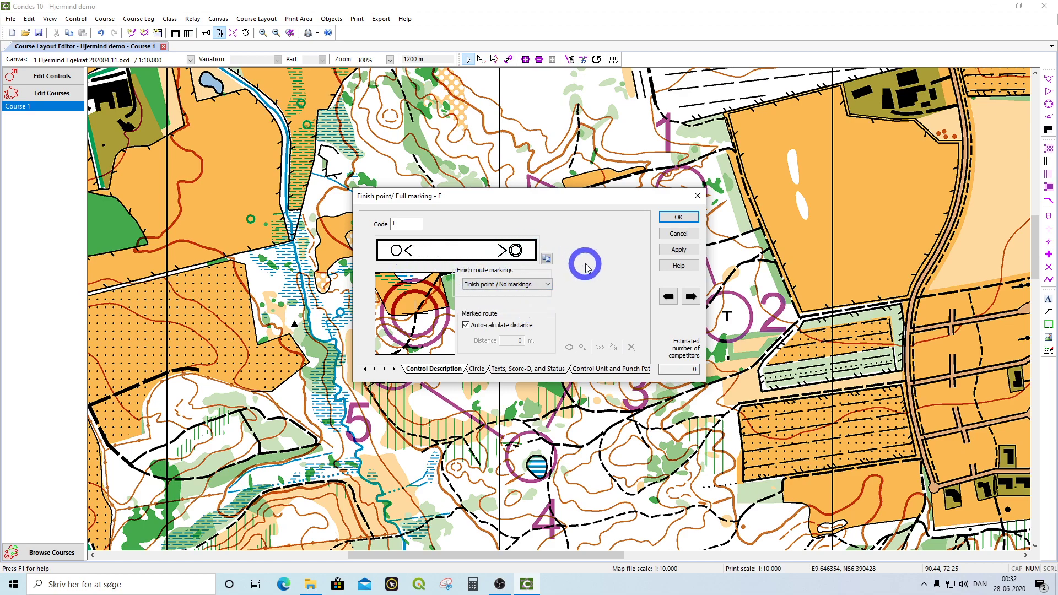
left_click(670, 218)
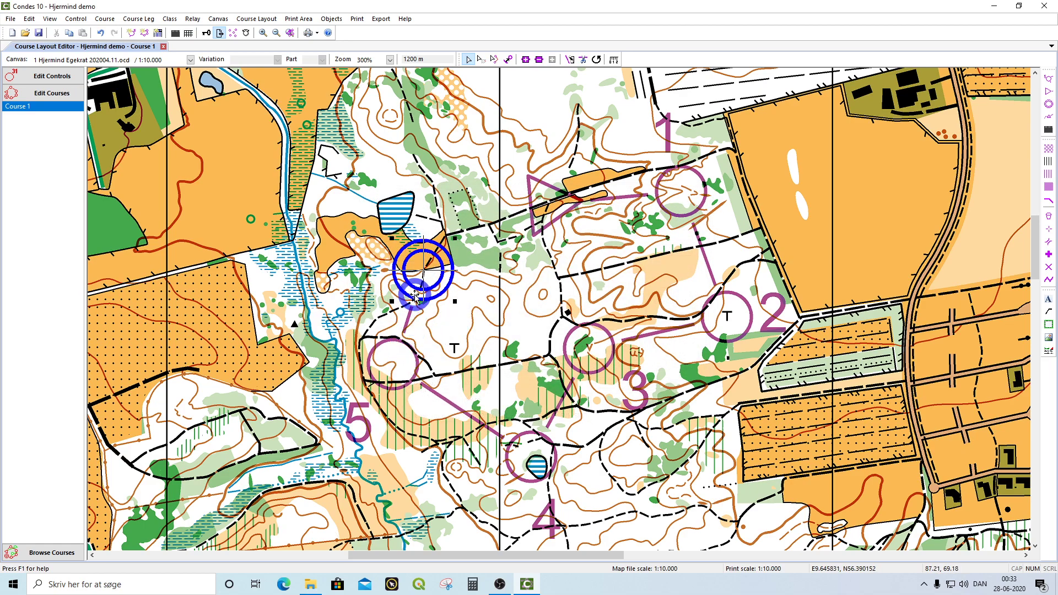
left_click(499, 294)
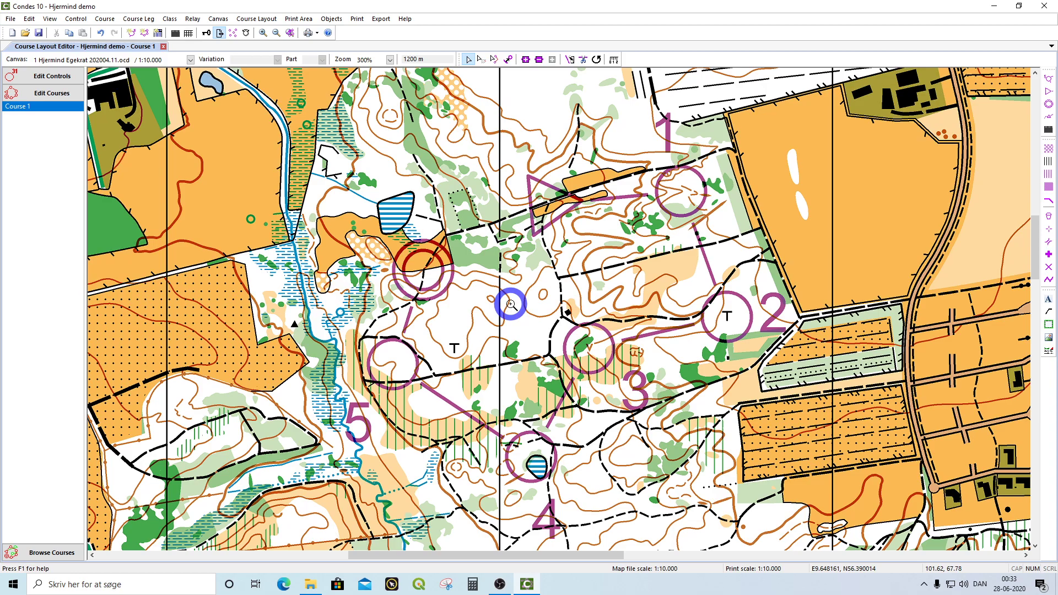
scroll(510, 306, "down", 2)
scroll(511, 304, "down", 1)
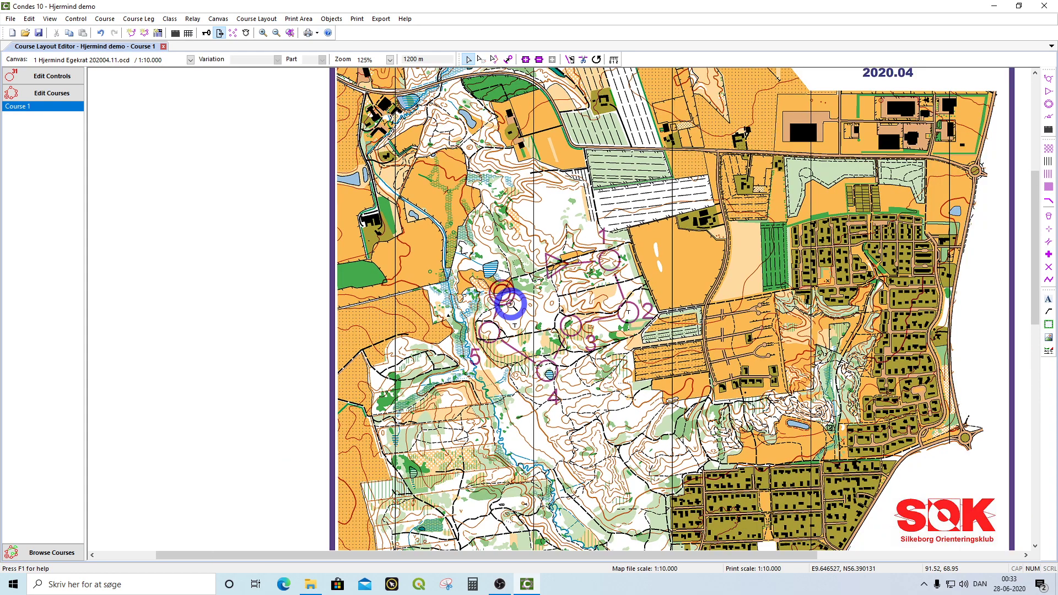
Move the control description sheet from beside the page onto the map, east of the course's controls
scroll(510, 304, "down", 1)
scroll(511, 305, "down", 1)
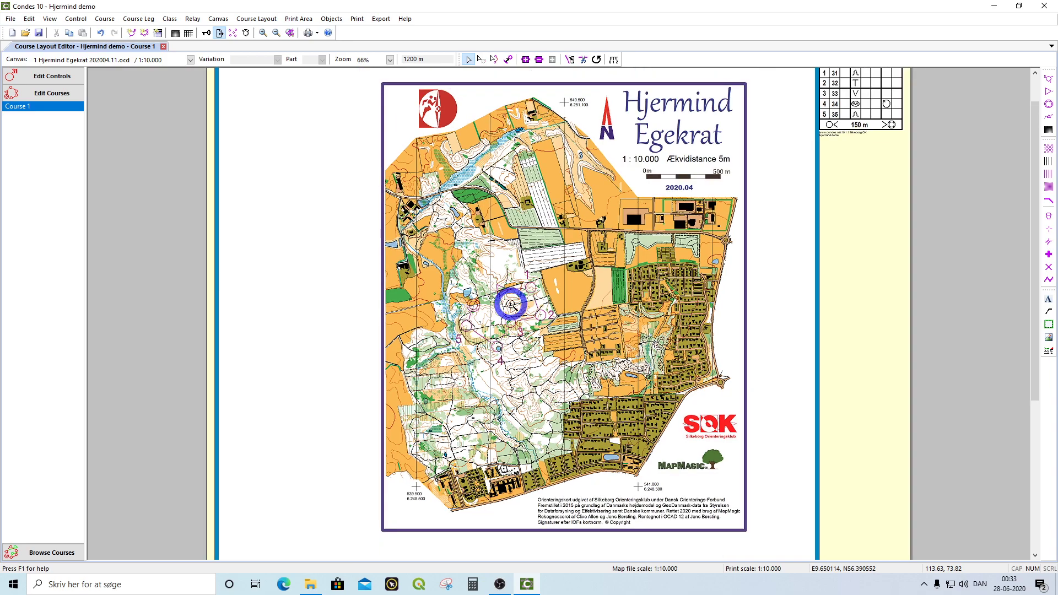
left_click_drag(772, 215, 762, 279)
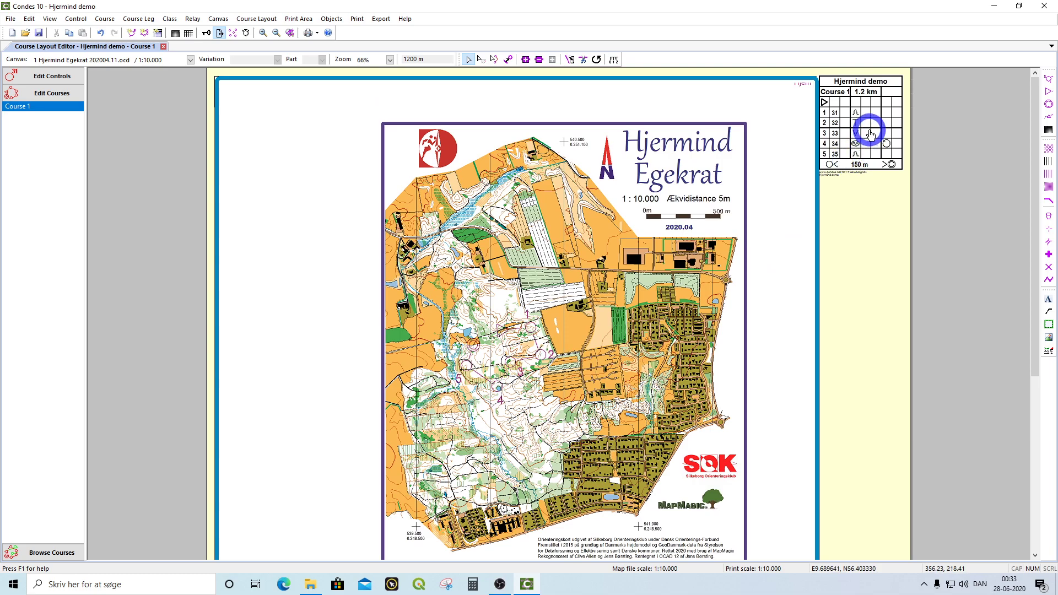
left_click(869, 134)
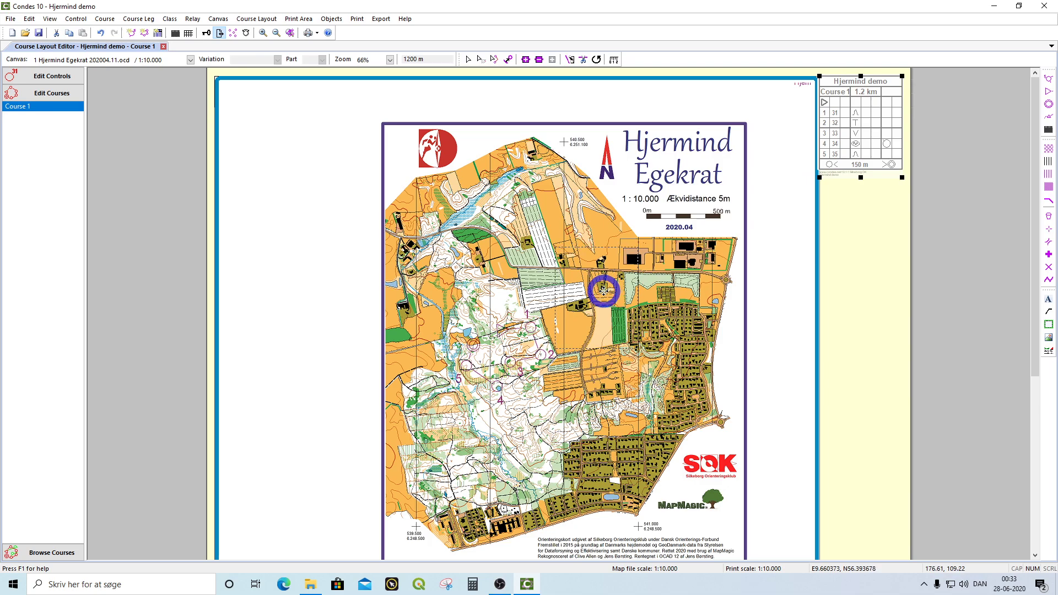
left_click_drag(604, 291, 604, 291)
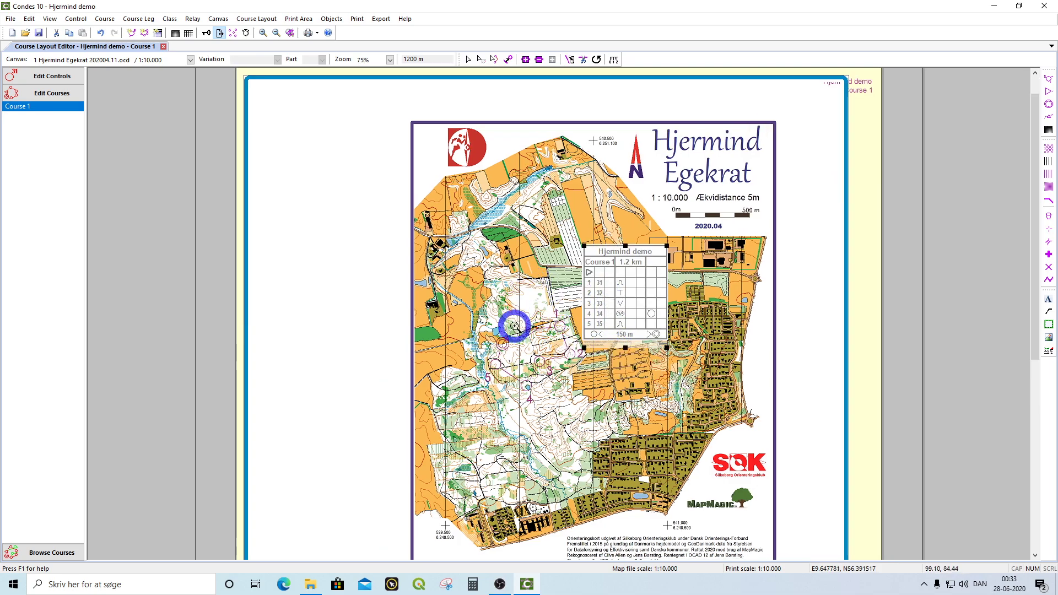
Set the control description's box width/height to 5 mm and shift the sheet slightly south on the map
left_click(515, 325)
left_click(514, 327)
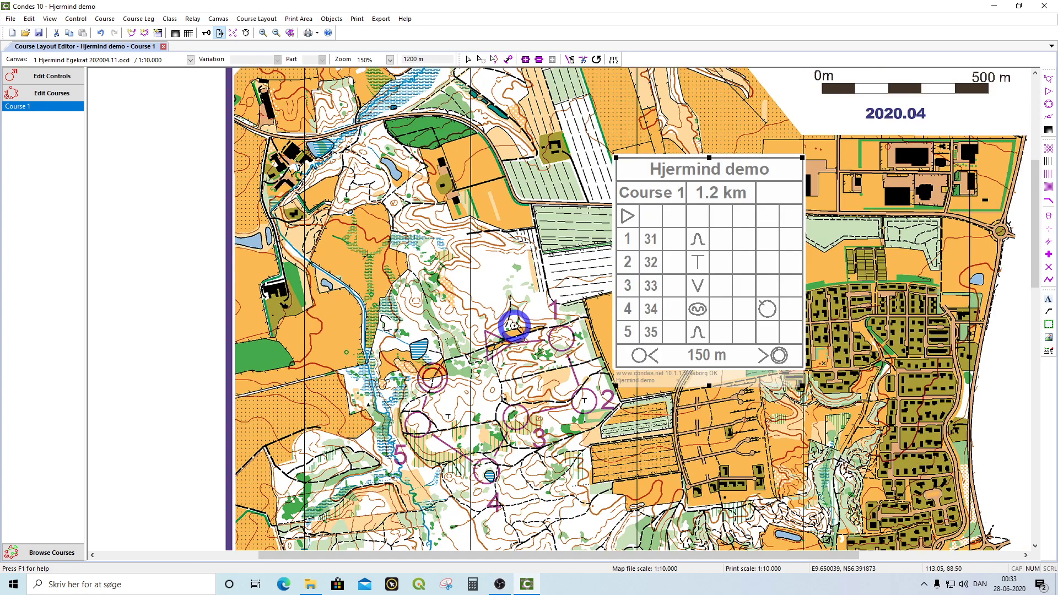
right_click(677, 247)
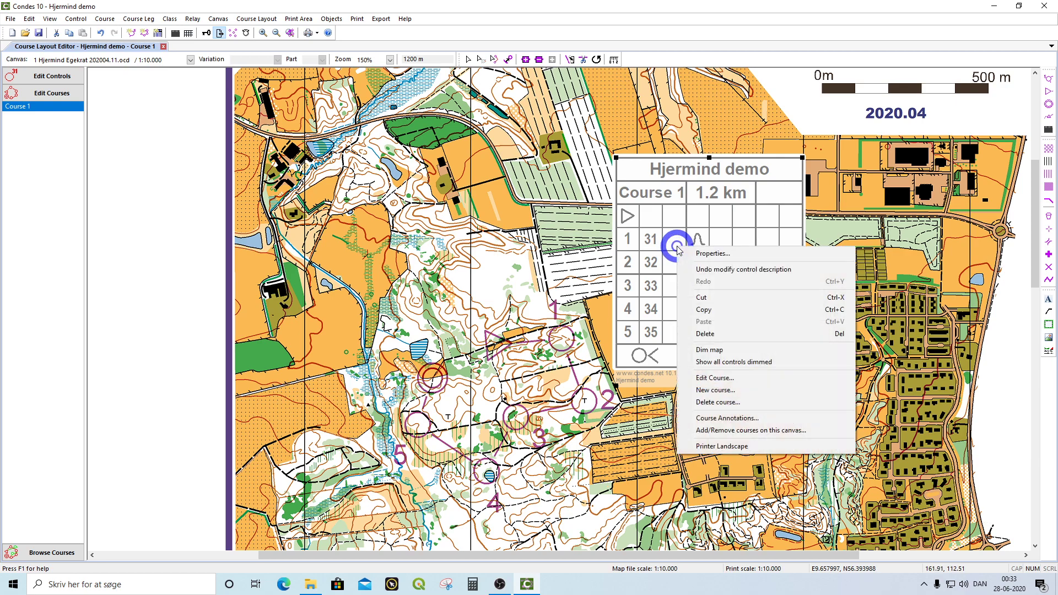
left_click(725, 255)
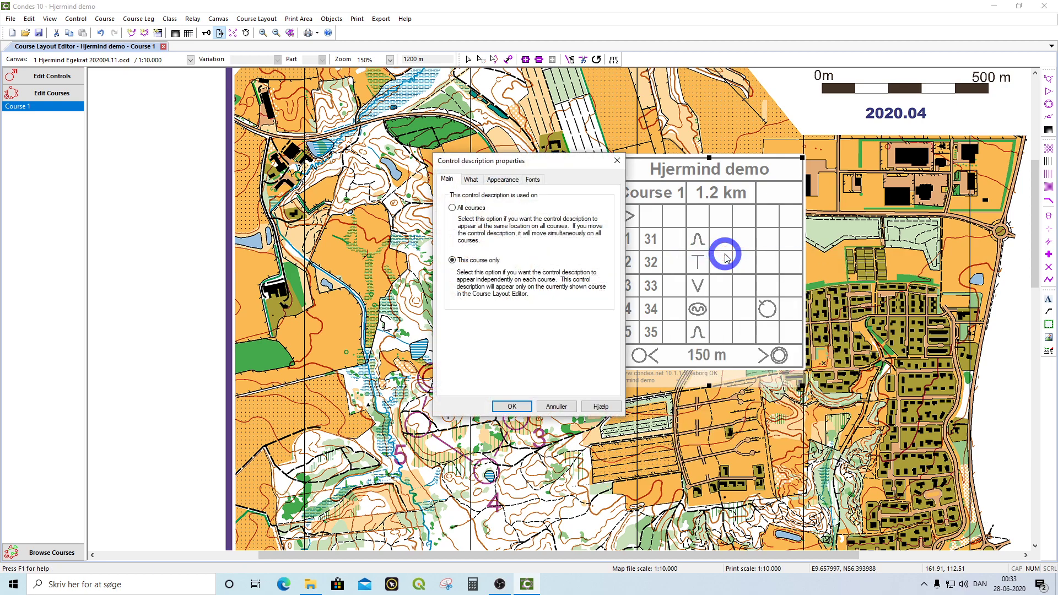
left_click(508, 180)
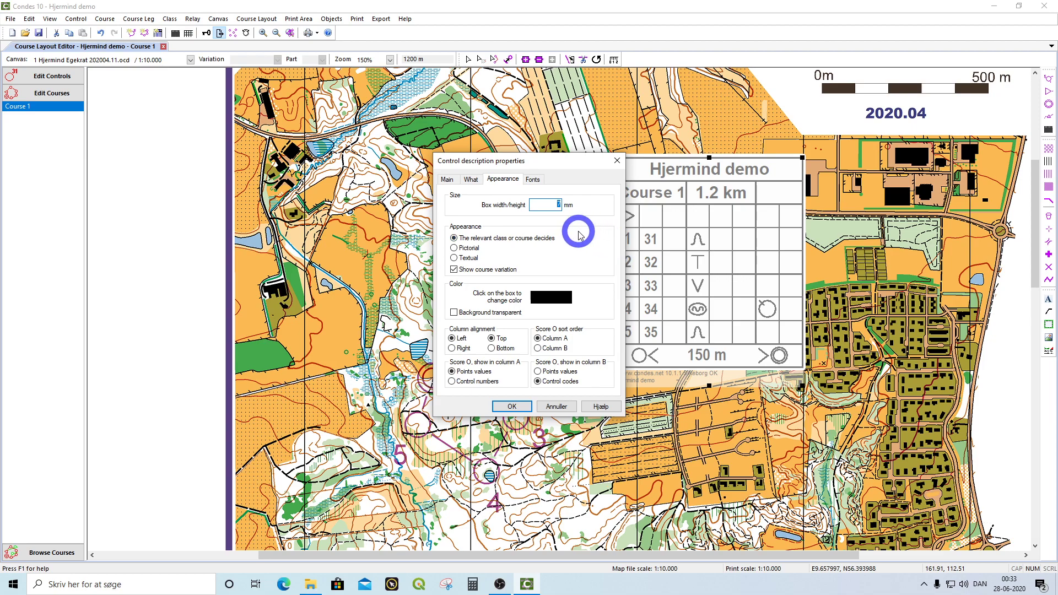
type("5")
left_click(523, 407)
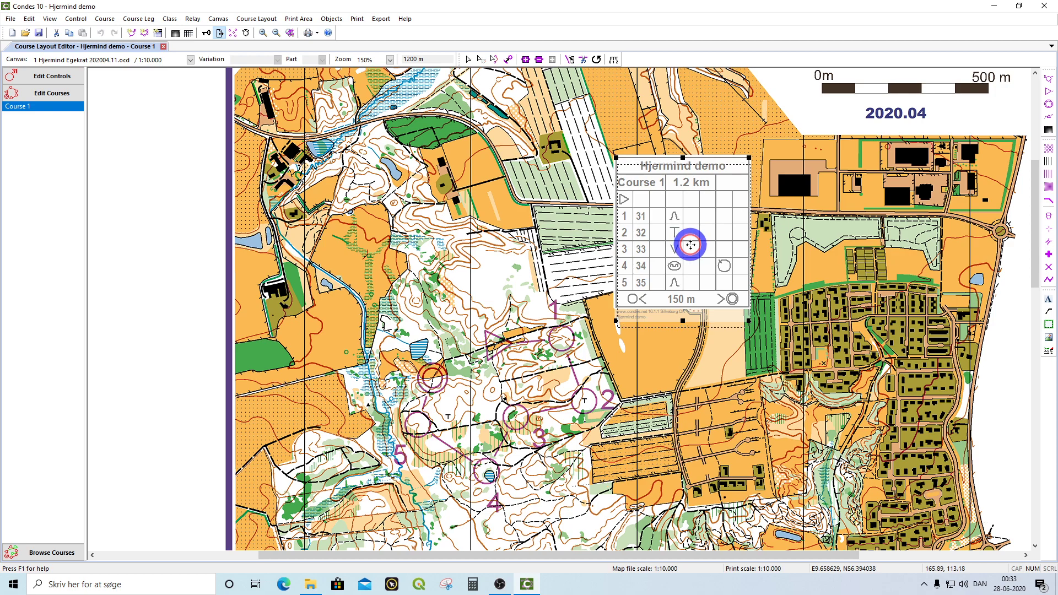
left_click_drag(693, 251, 699, 282)
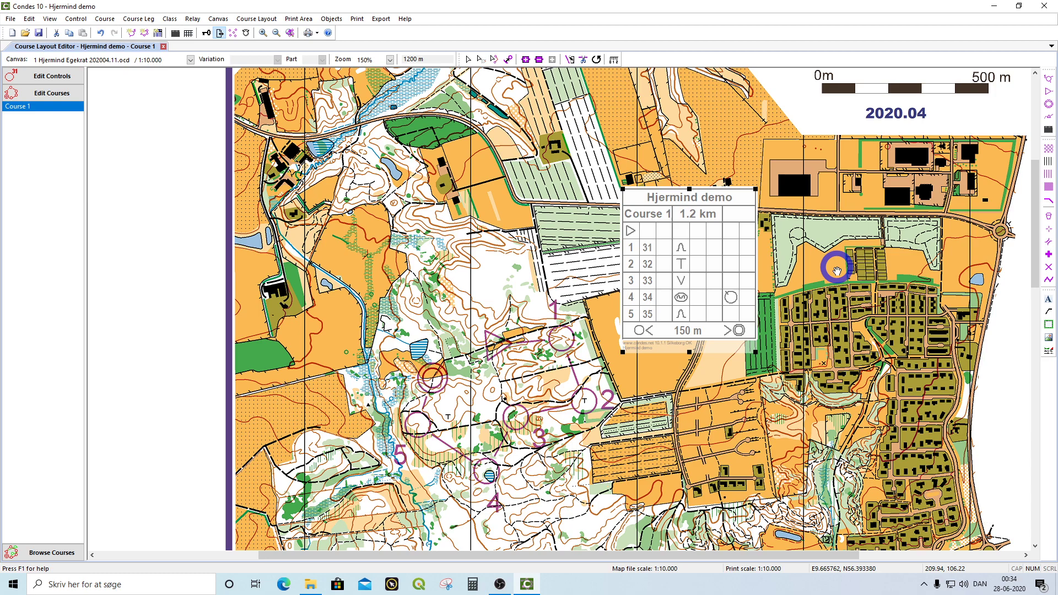
left_click(802, 267)
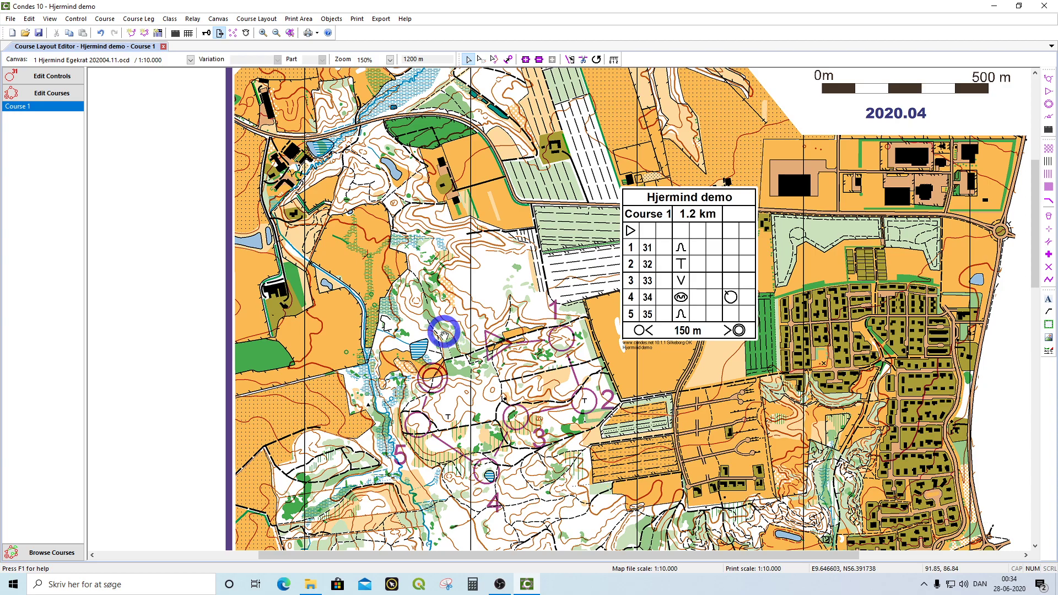
Add control 36 on the contour feature southeast of control 34 and control 37 on the brown dot east of it
scroll(444, 333, "down", 3)
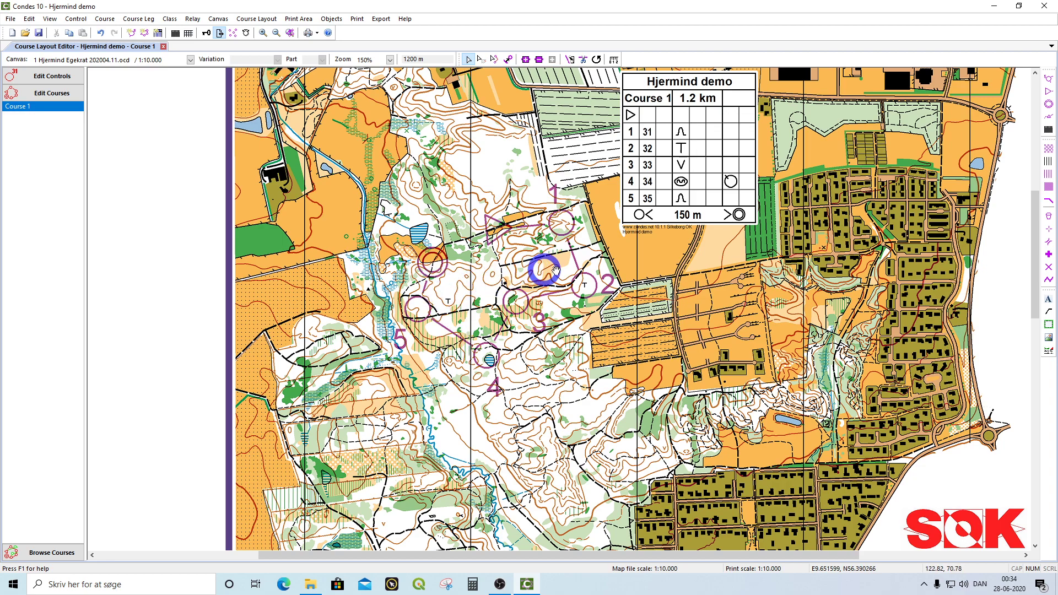
left_click(1048, 81)
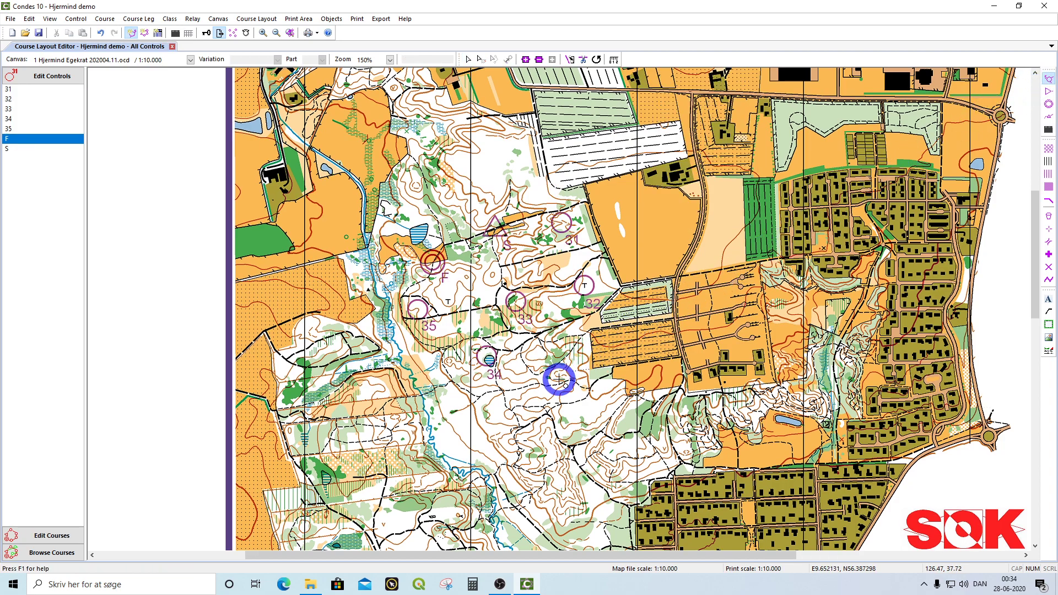
scroll(559, 379, "up", 5)
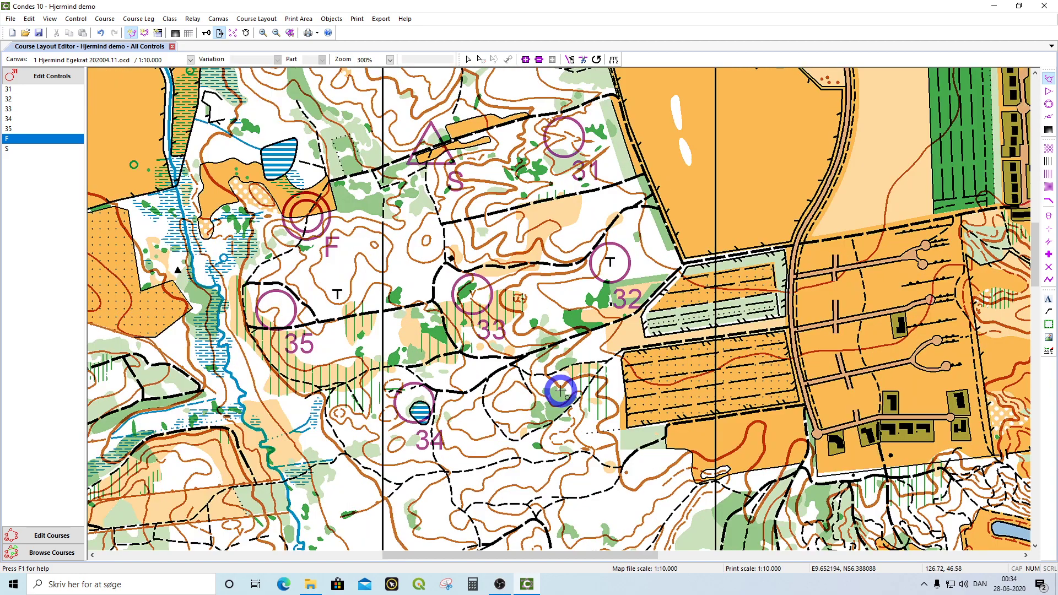
scroll(539, 337, "down", 4)
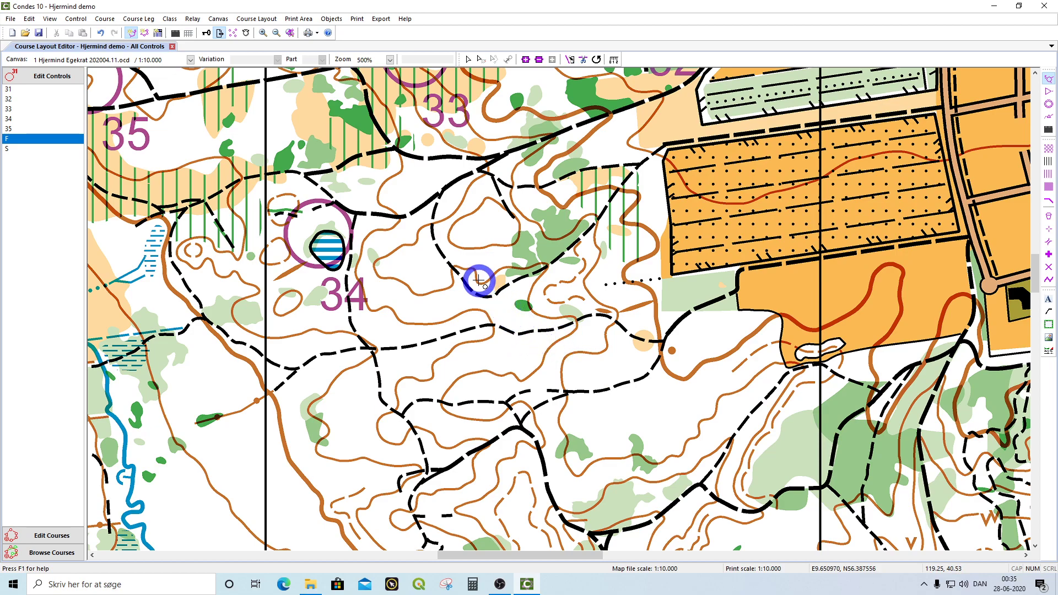
left_click(431, 376)
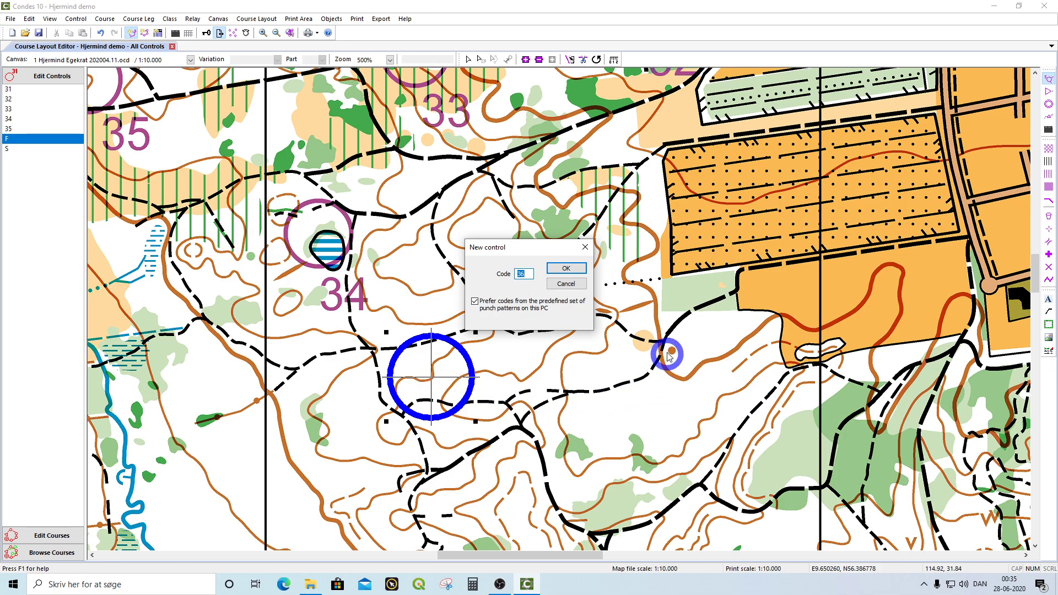
left_click(565, 269)
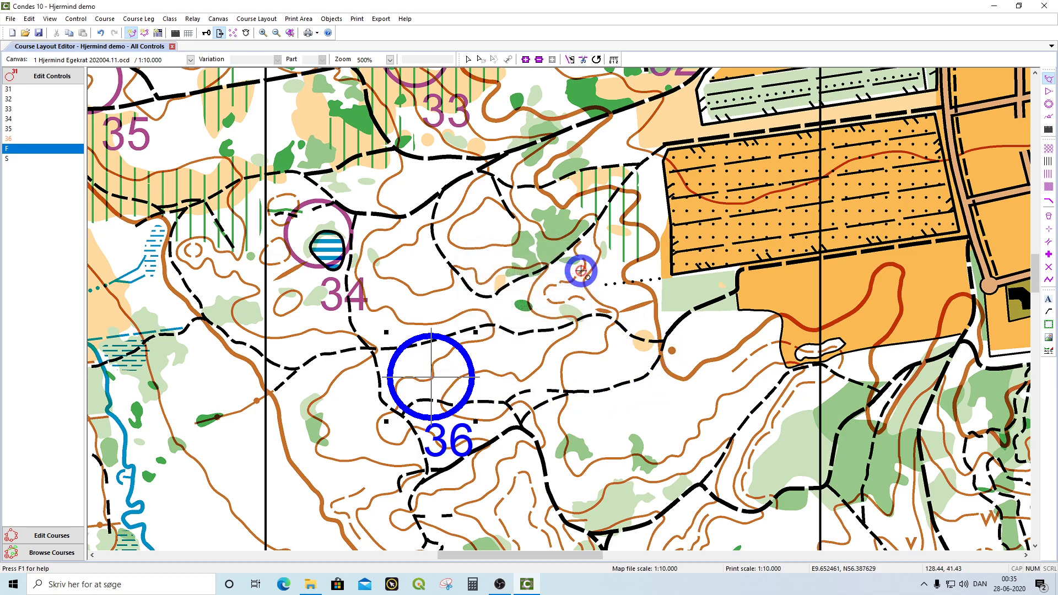
left_click(672, 350)
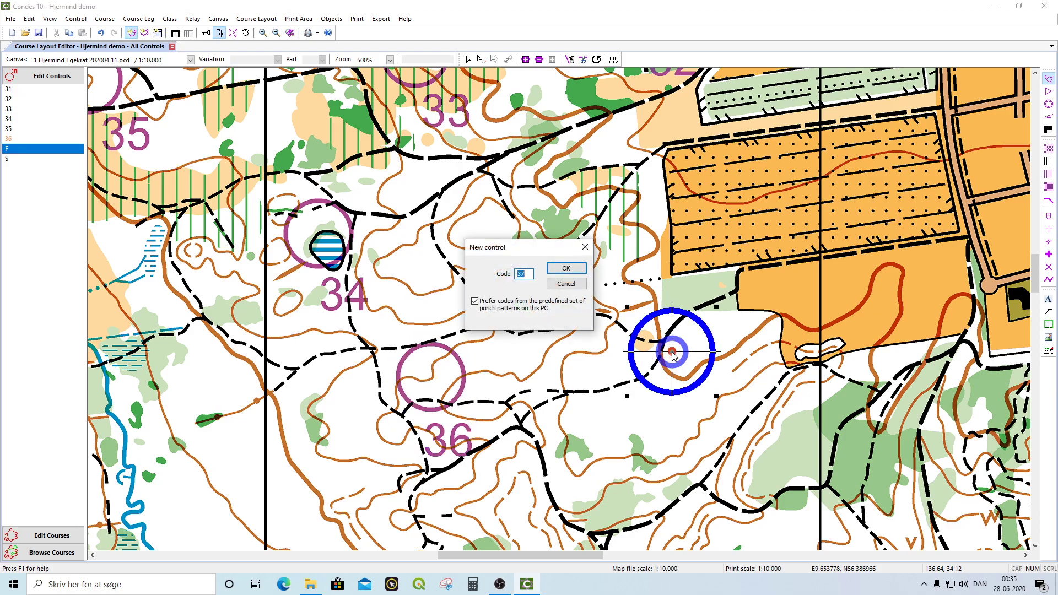
left_click(579, 271)
Add control 38 at the contour bend well south of control 36, and control 39 at the stream bends northwest of control 38
scroll(774, 259, "down", 5)
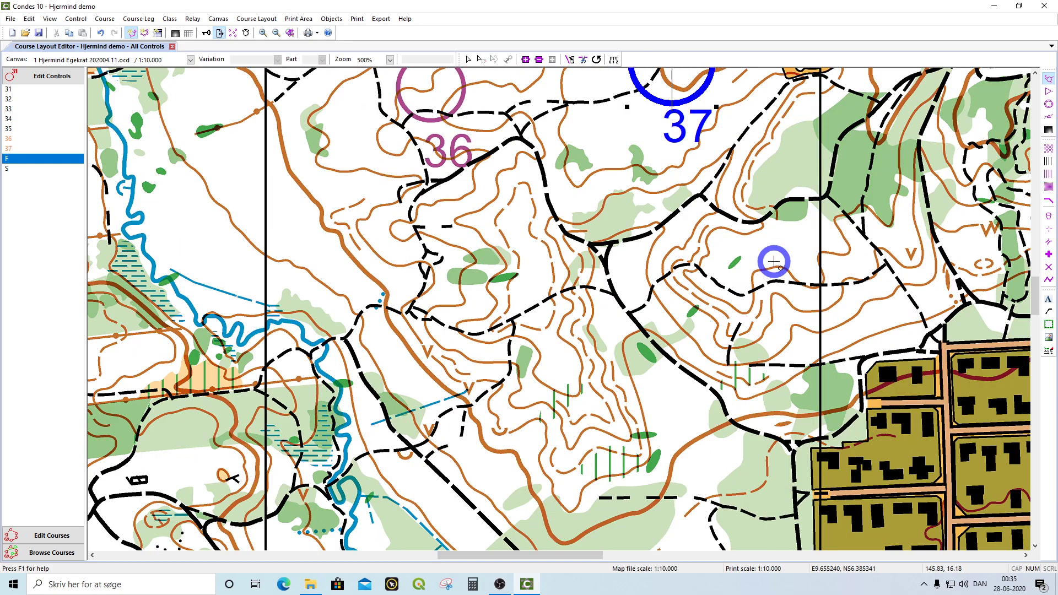
left_click(501, 432)
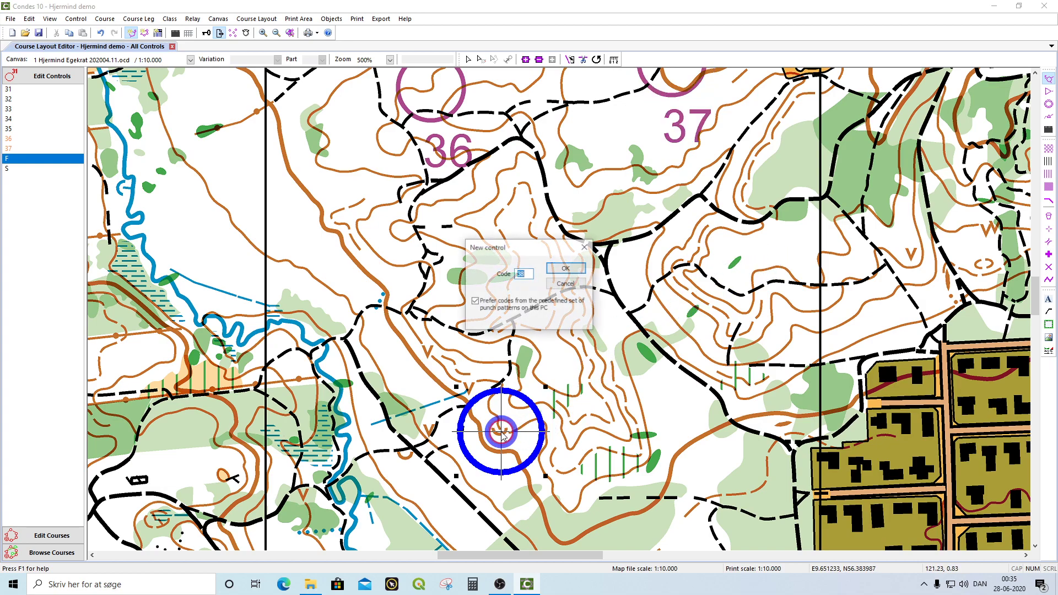
left_click(572, 270)
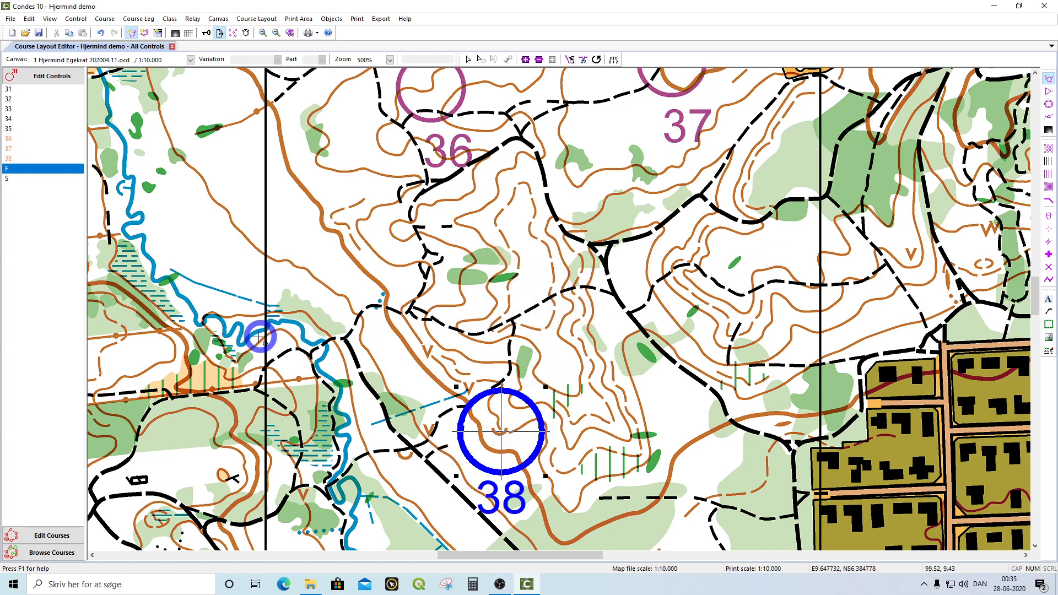
left_click(240, 343)
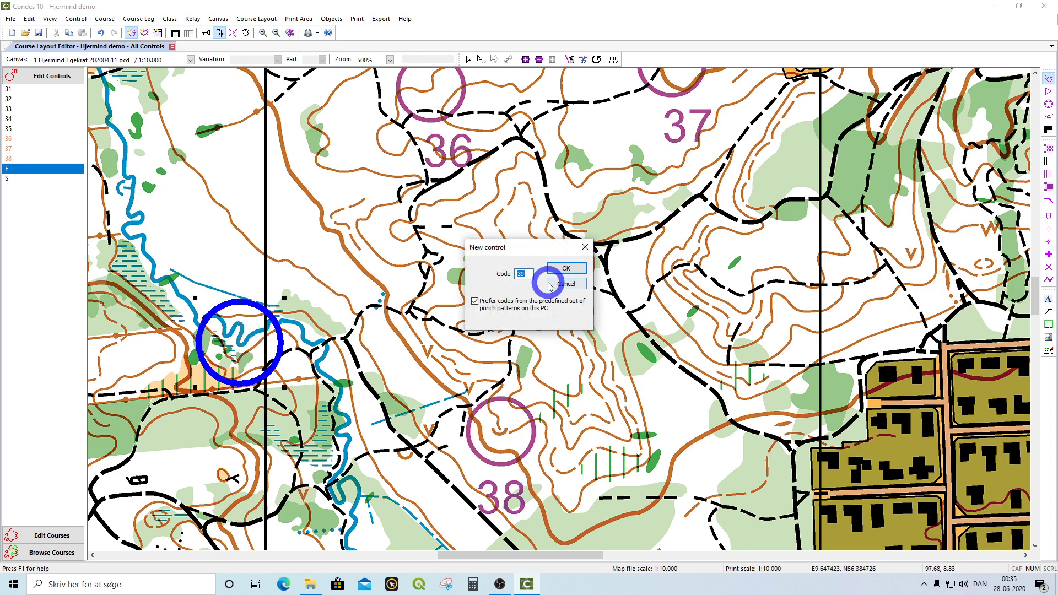
left_click(566, 269)
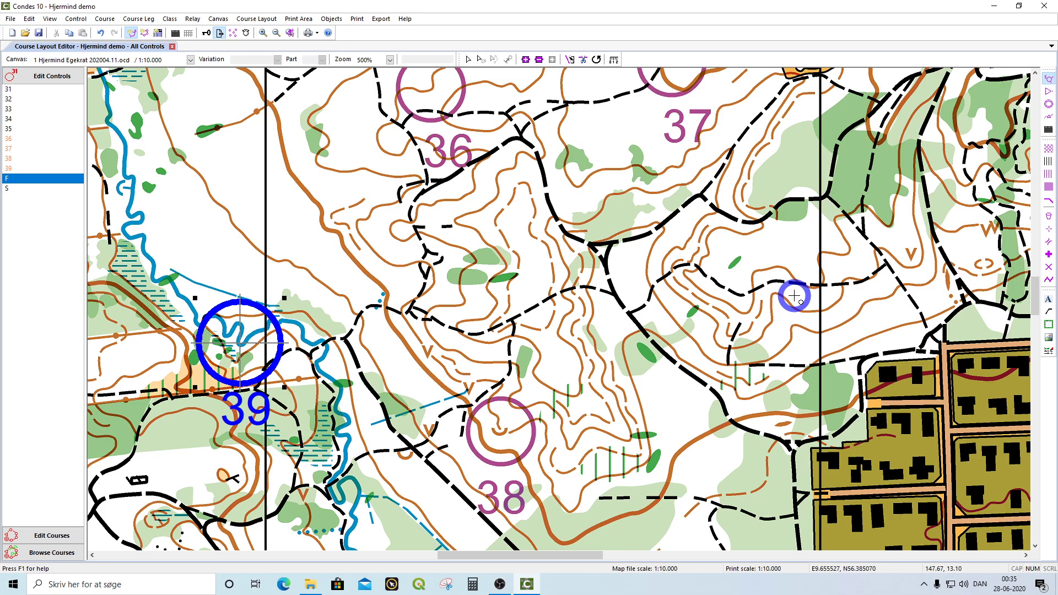
scroll(794, 296, "down", 2)
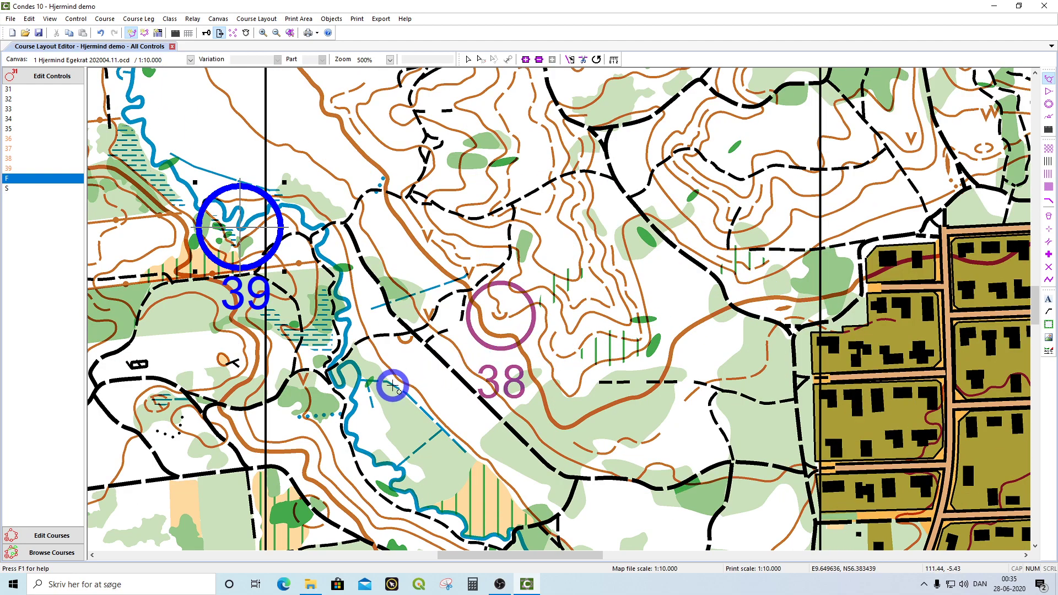
left_click(392, 386)
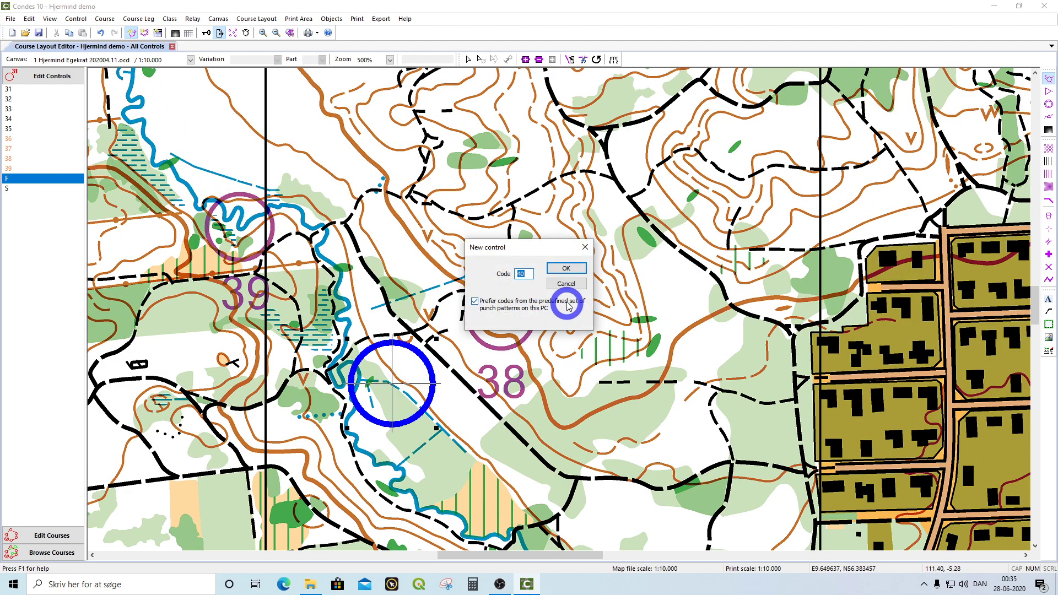
left_click(566, 269)
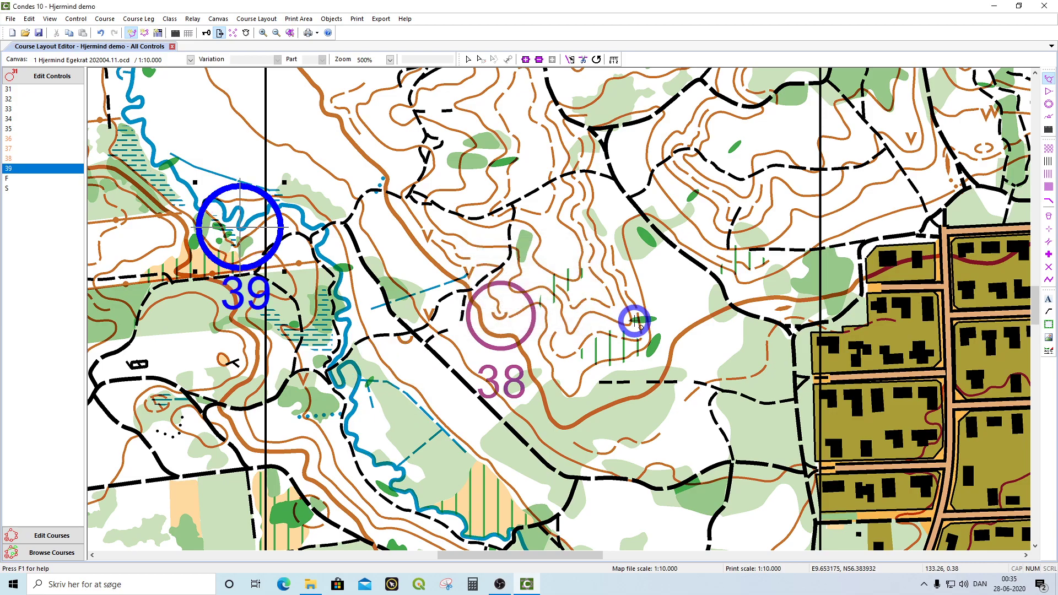
Add control 40 west of the stream, northwest of control 39, and finish placing controls
scroll(675, 328, "down", 4)
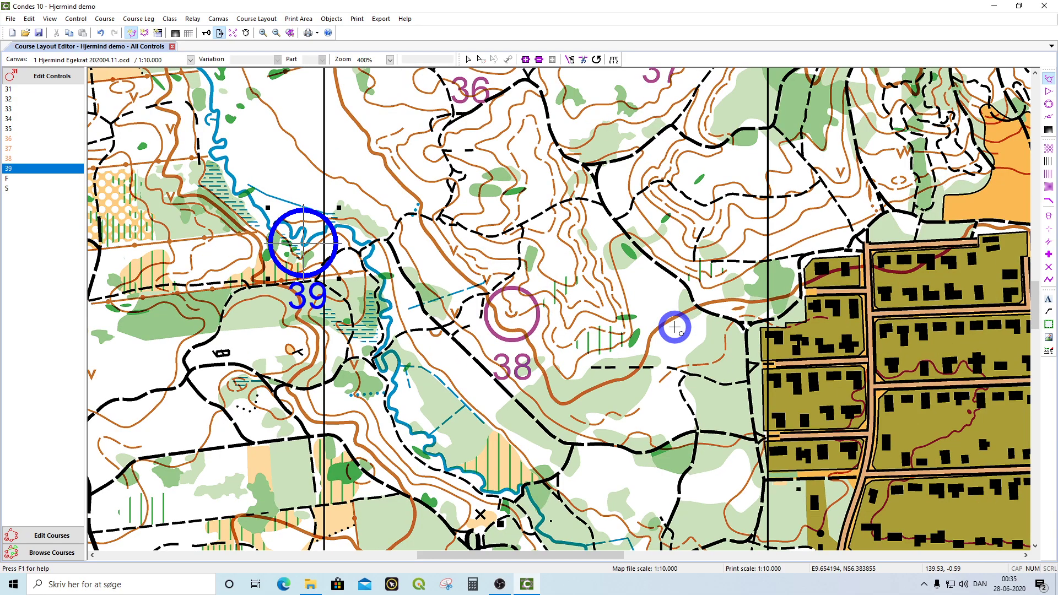
scroll(319, 184, "up", 2)
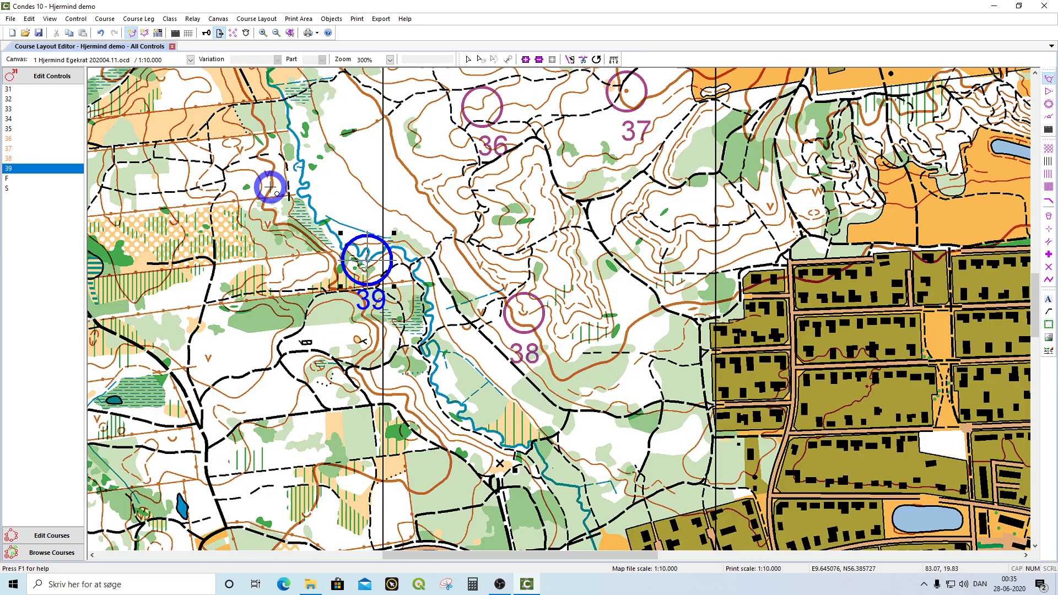
left_click(239, 152)
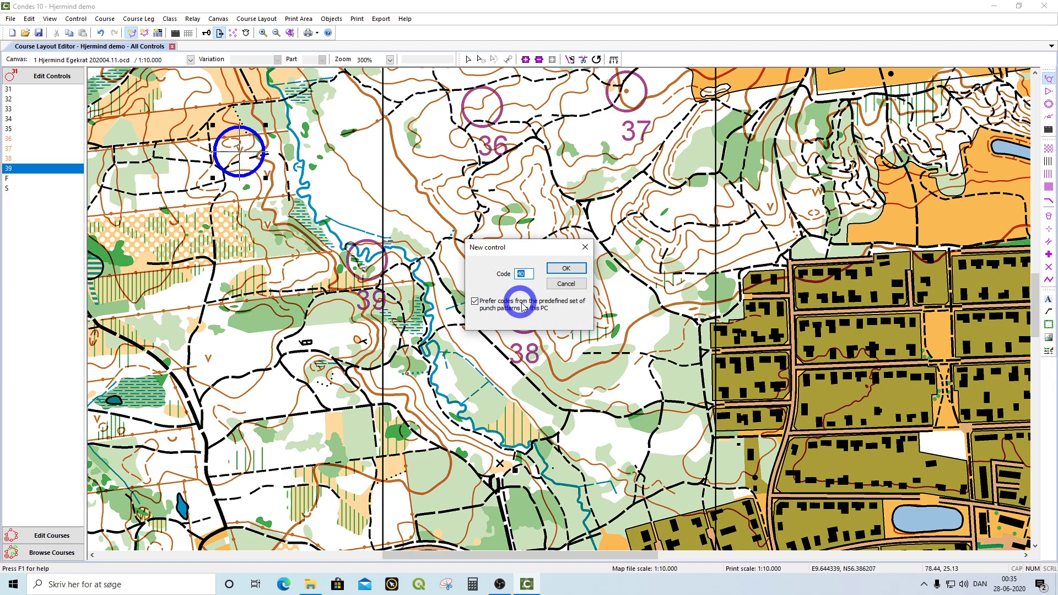
left_click(561, 269)
scroll(340, 273, "up", 8)
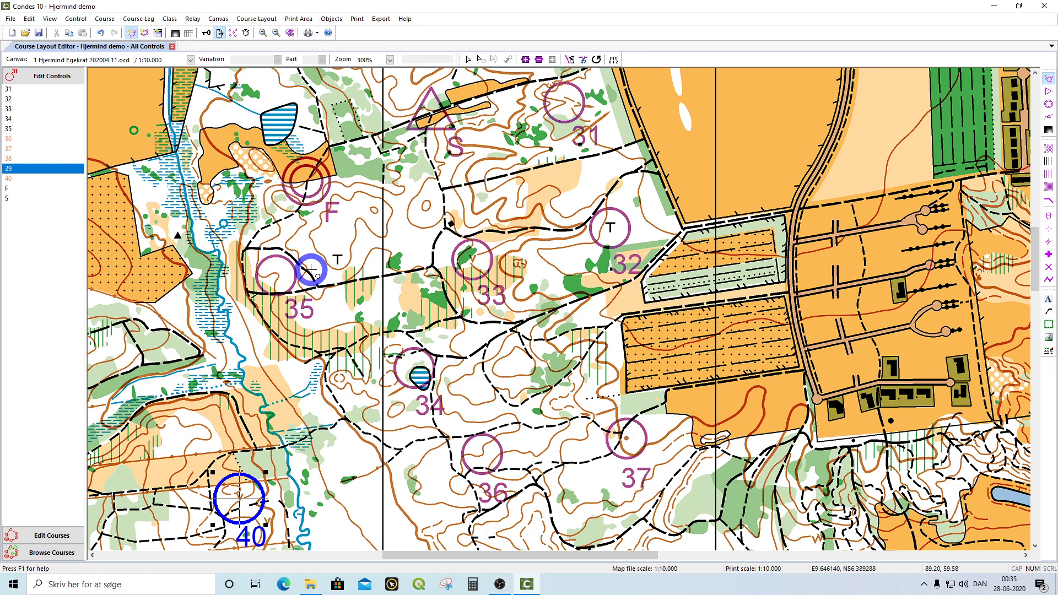
scroll(310, 269, "down", 1)
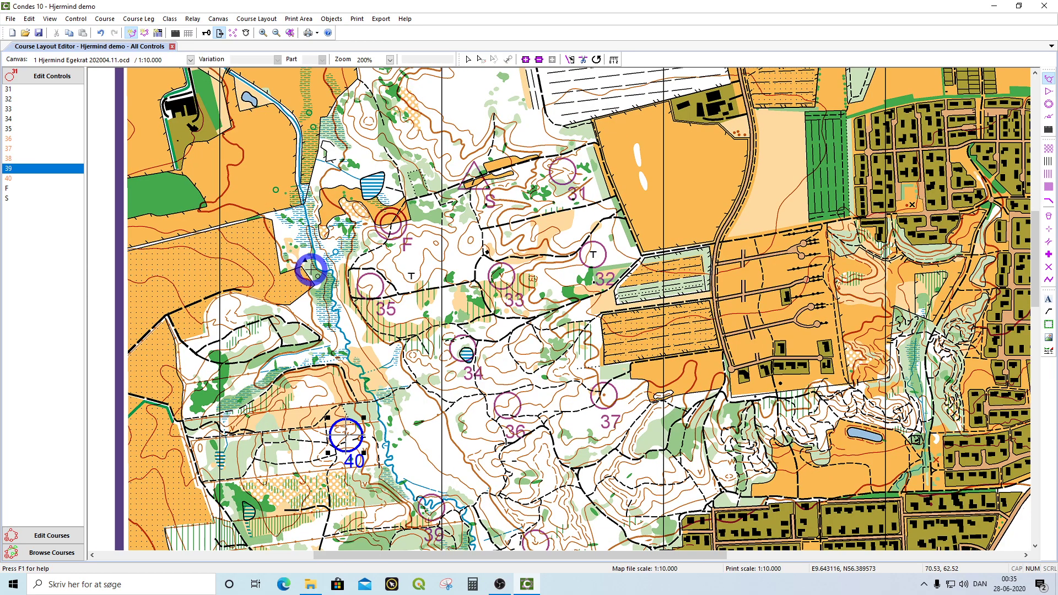
scroll(310, 269, "down", 1)
key("Escape")
key("Escape")
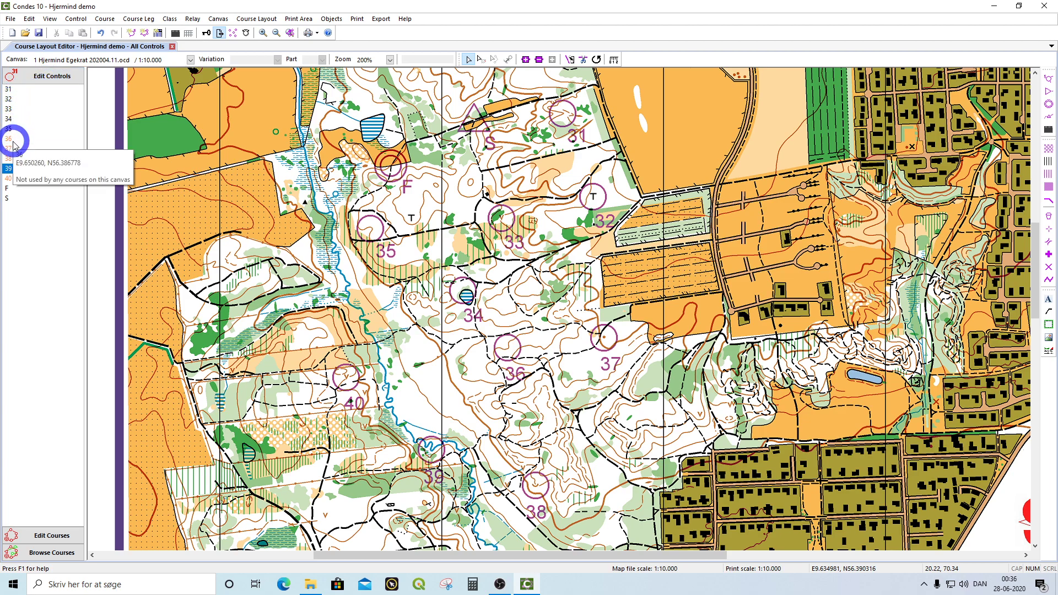
Create a new normal course named "Course 2"
mouse_move(9, 131)
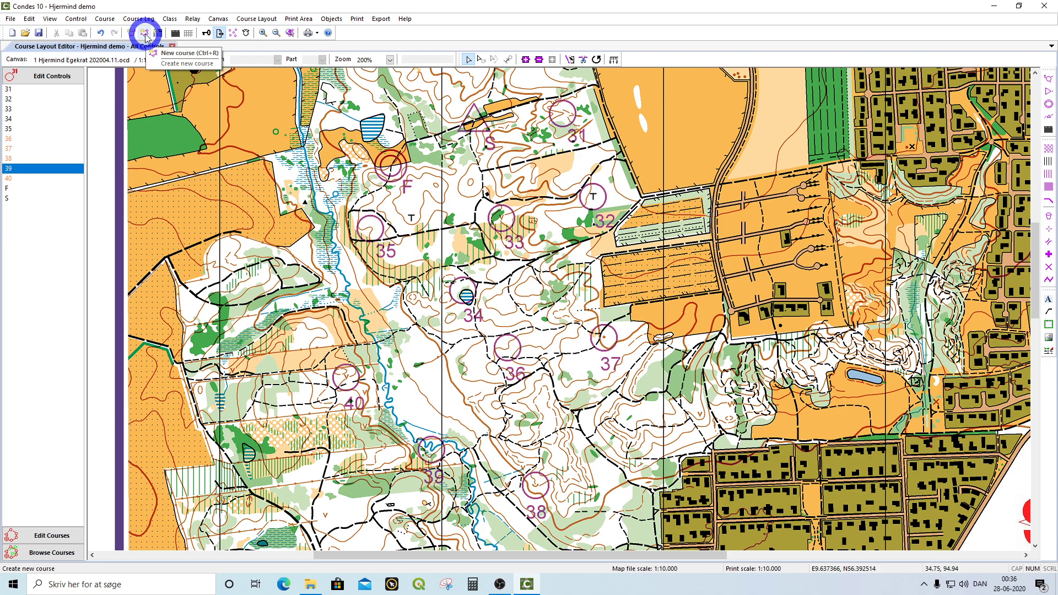
left_click(144, 34)
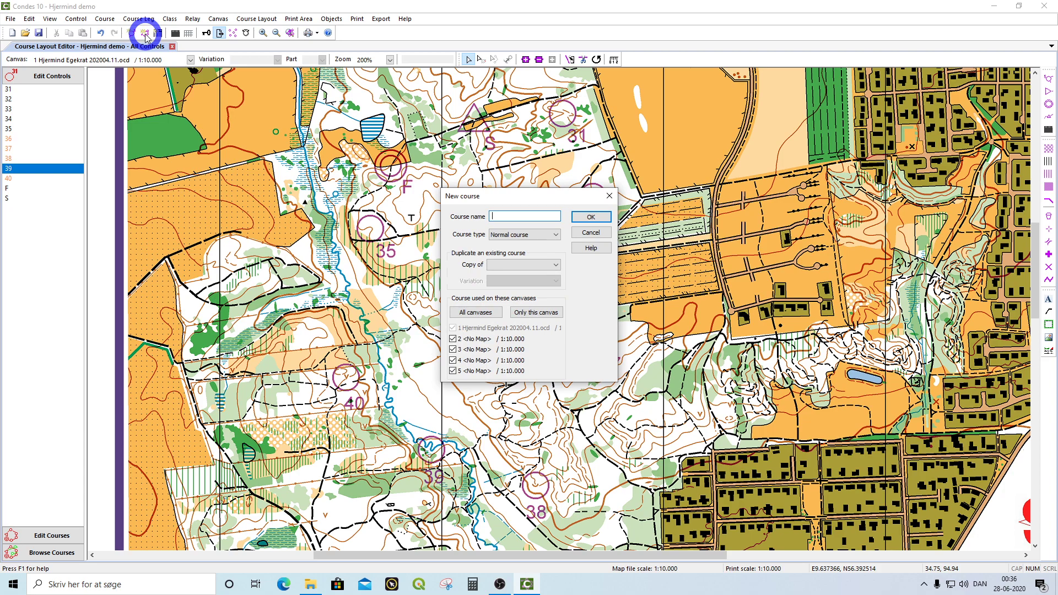
type("Course 2")
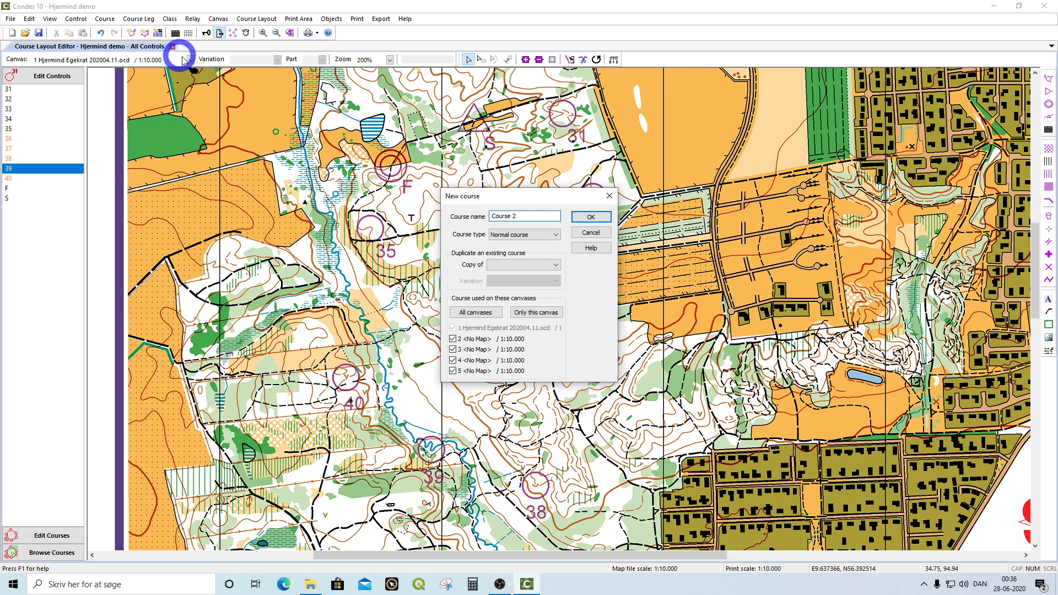
left_click(583, 218)
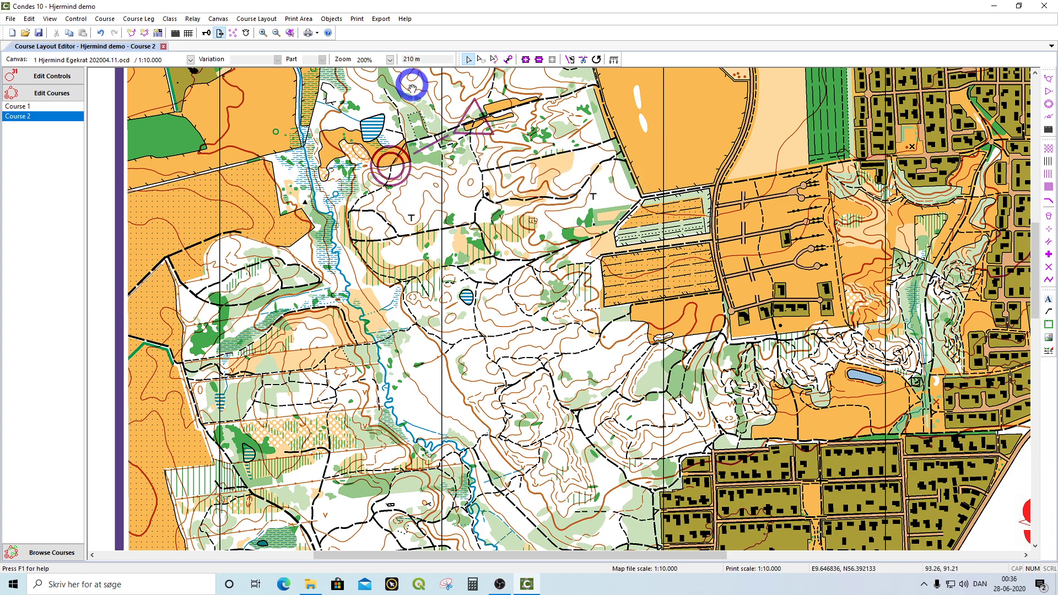
Start inserting existing controls into Course 2 after the start, adding 32, 37, 39 and 38 in that order
left_click(508, 59)
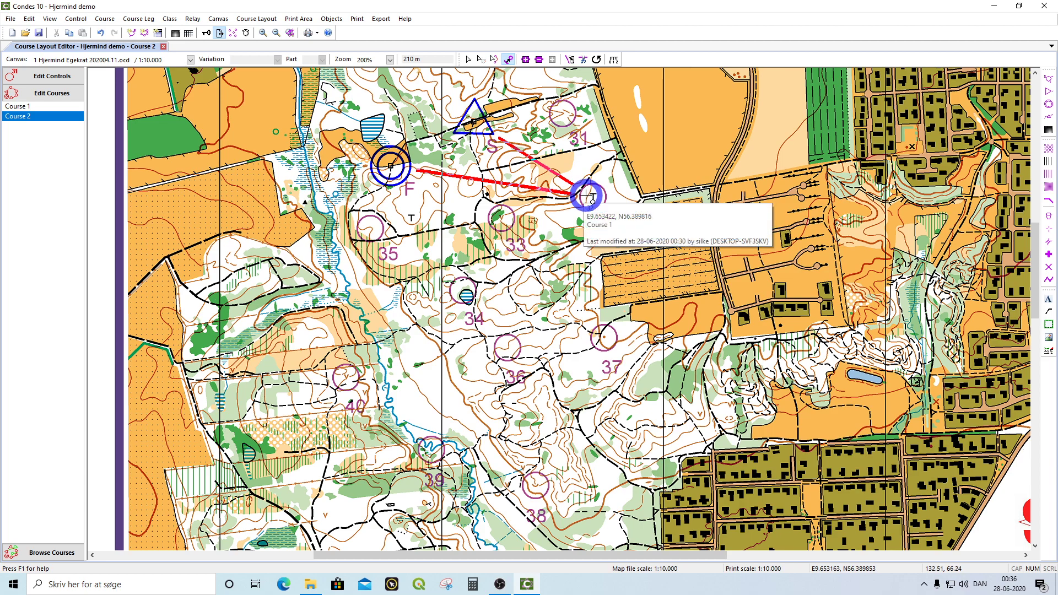
left_click(590, 198)
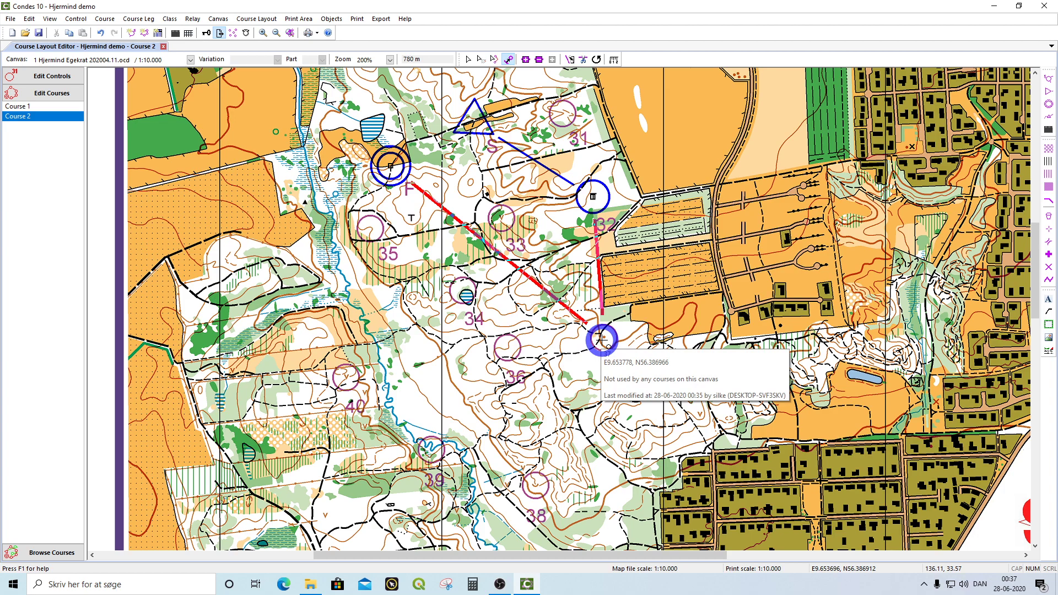
left_click(601, 340)
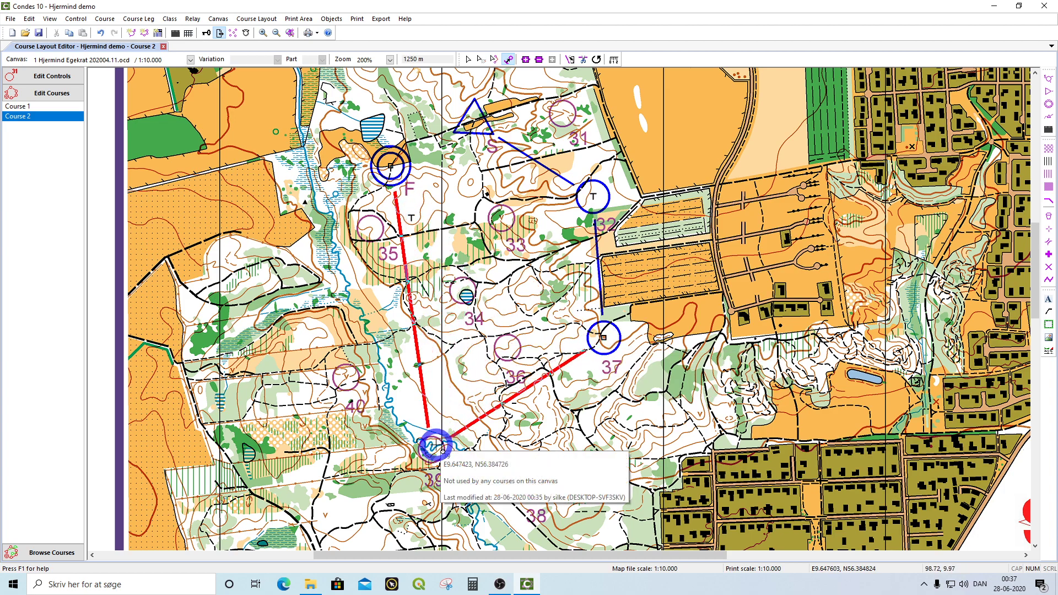
left_click(434, 450)
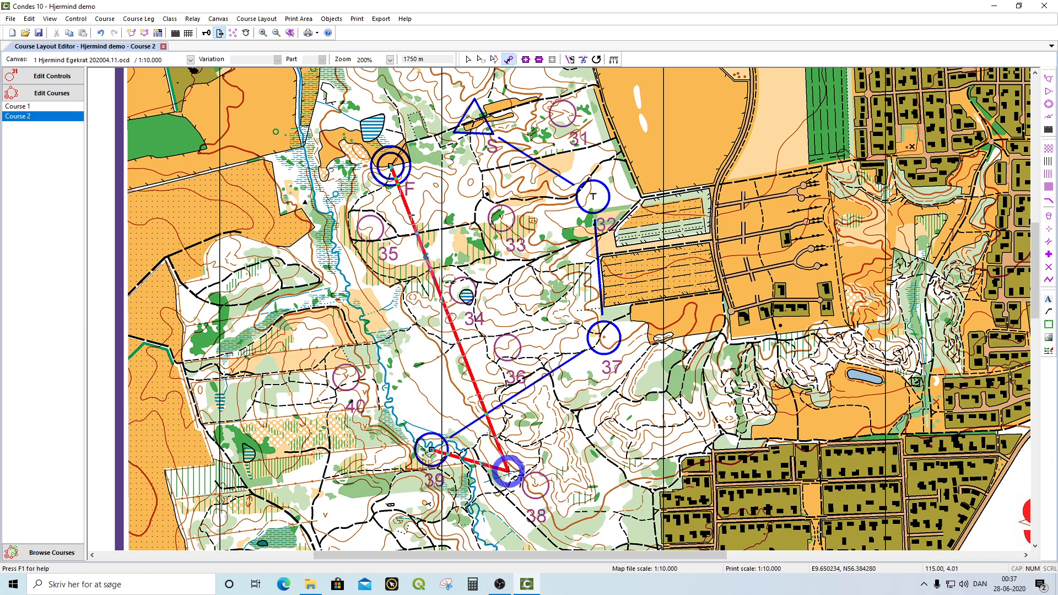
left_click(532, 486)
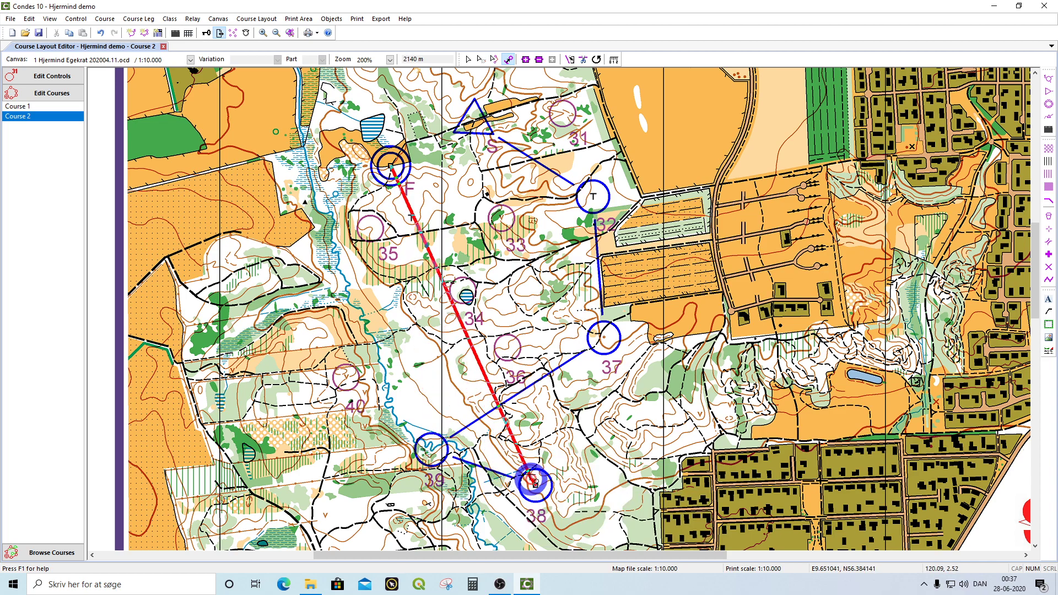
Continue Course 2 from control 38 through controls 36, 40 and 35 before the finish, and end the control insertion
left_click(511, 362)
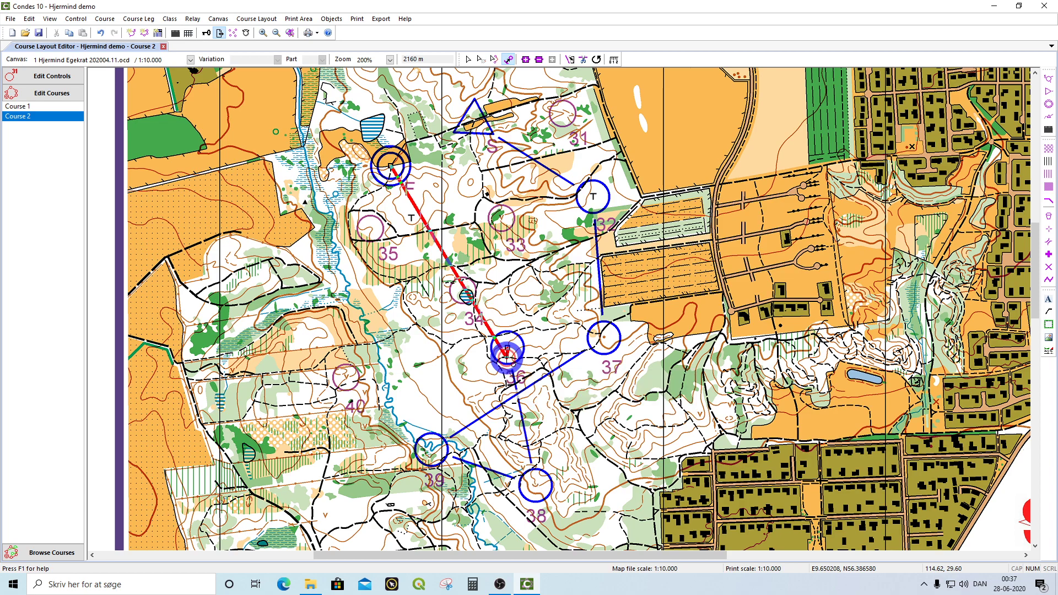
left_click(350, 374)
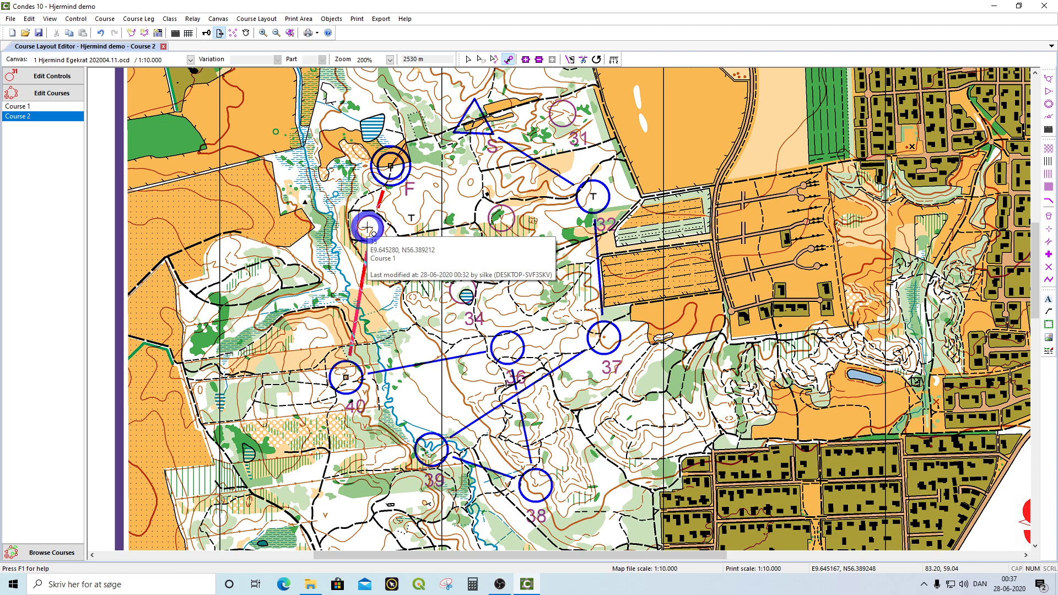
left_click_drag(366, 226, 317, 223)
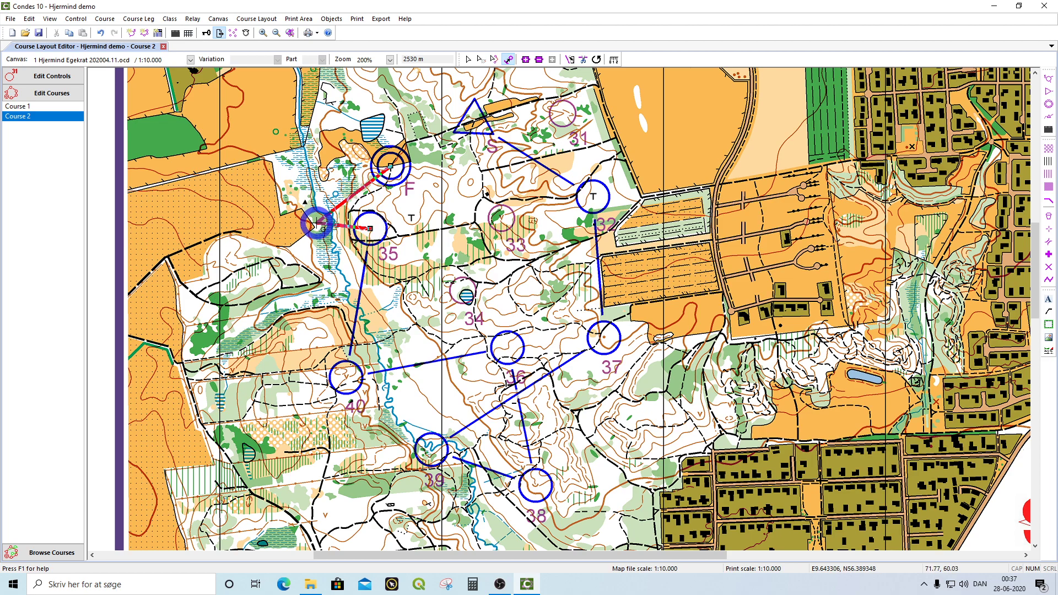
key("Escape")
left_click(315, 224)
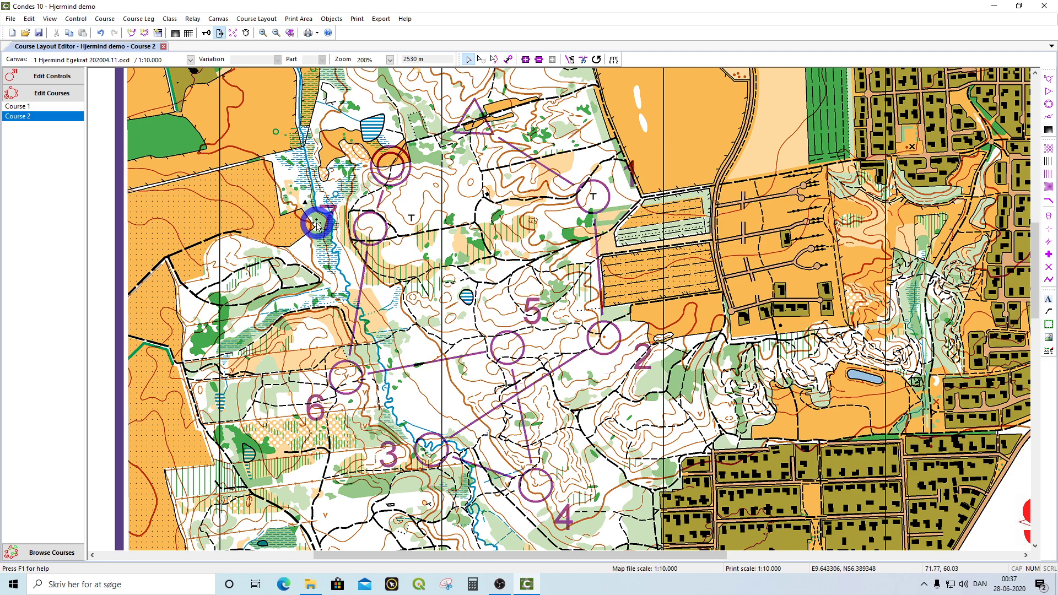